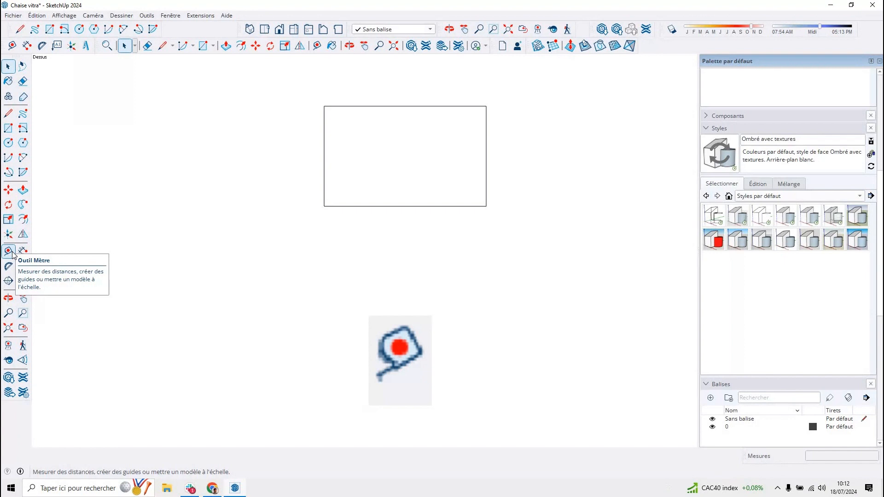
Step: Measure the lower edge of the rectangle from corner to corner with the Tape Measure tool
left_click(13, 254)
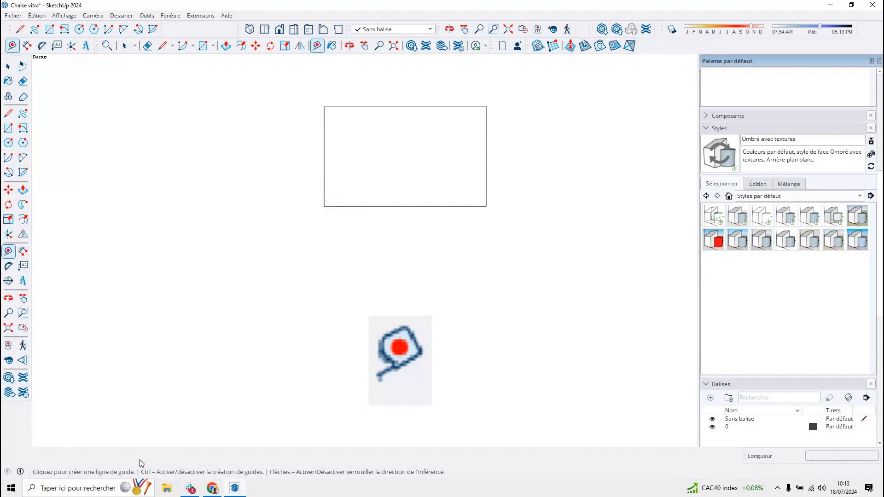
left_click(324, 206)
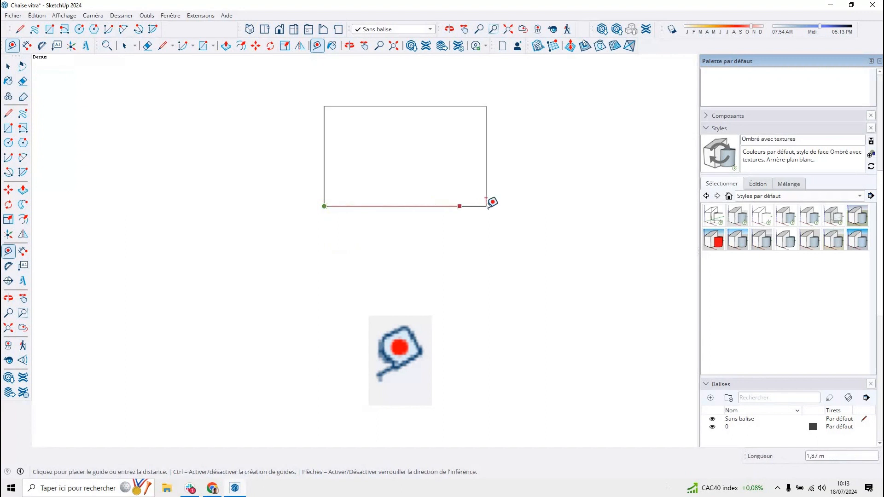
left_click(486, 206)
left_click(324, 206)
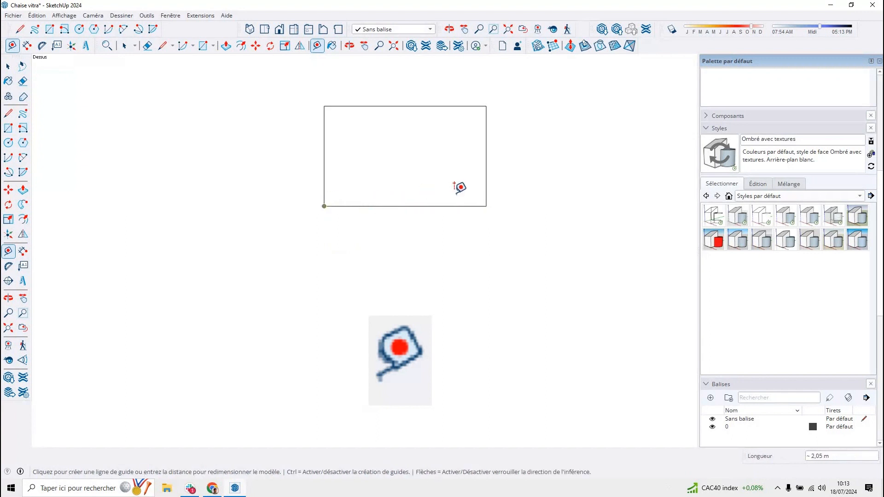
left_click(486, 206)
left_click(486, 206)
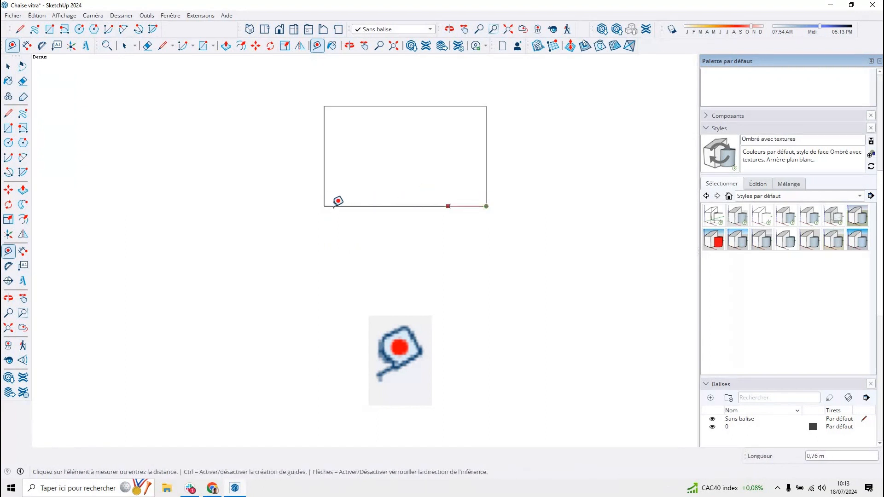
left_click(325, 205)
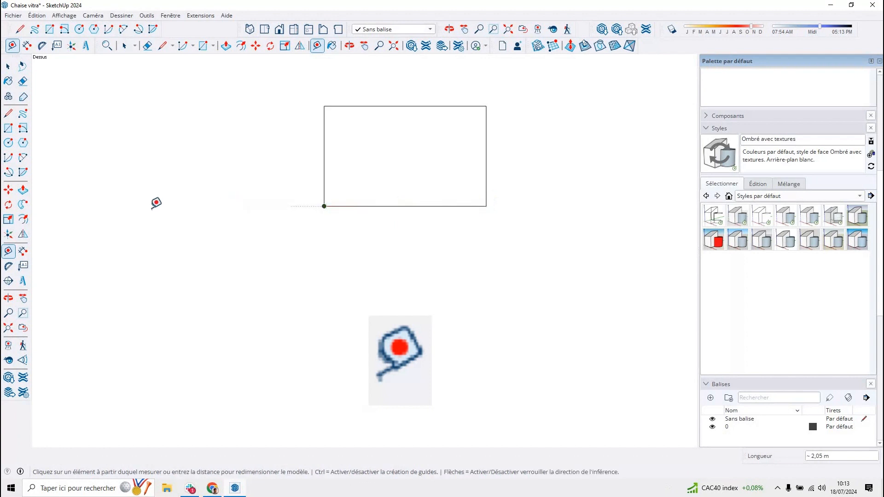
left_click(583, 205)
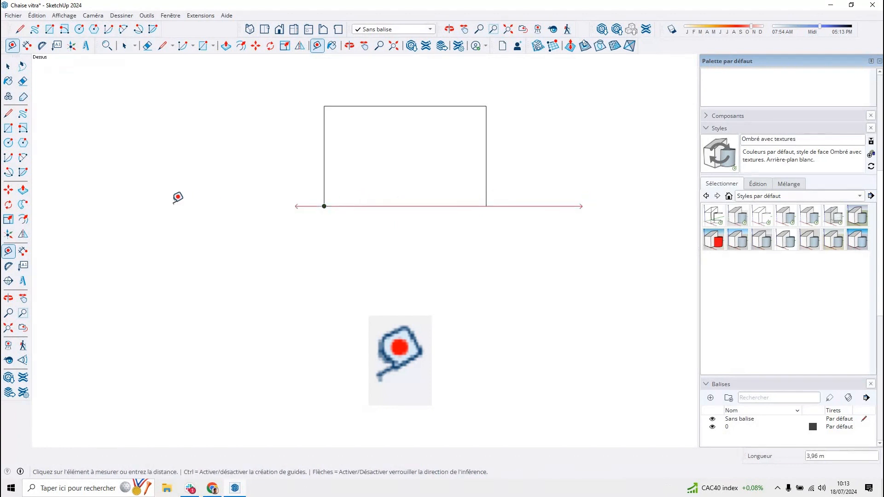
left_click(173, 206)
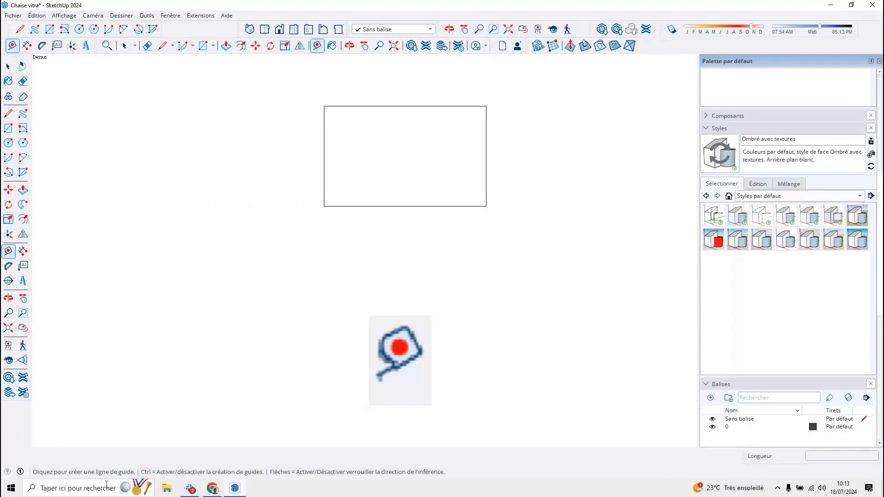
key("Escape")
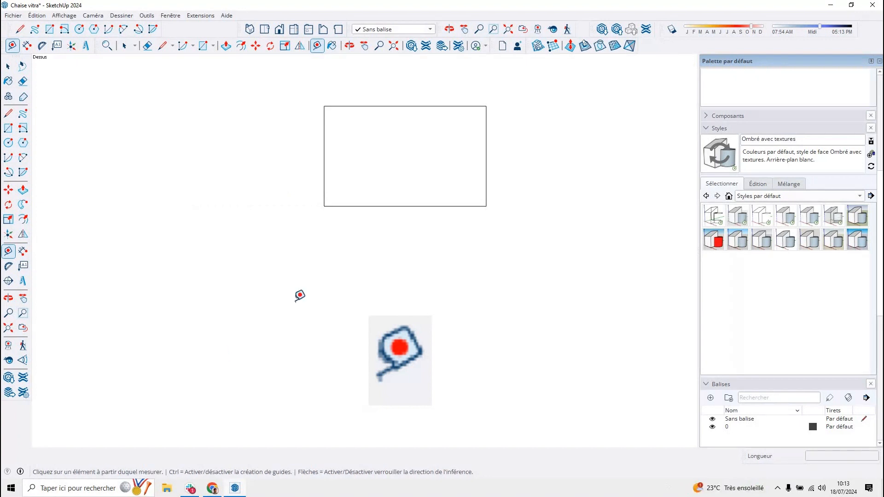
Step: Rescale the model with Tape Measure by setting the rectangle's lower edge to 4 m and accepting the resize
left_click(324, 206)
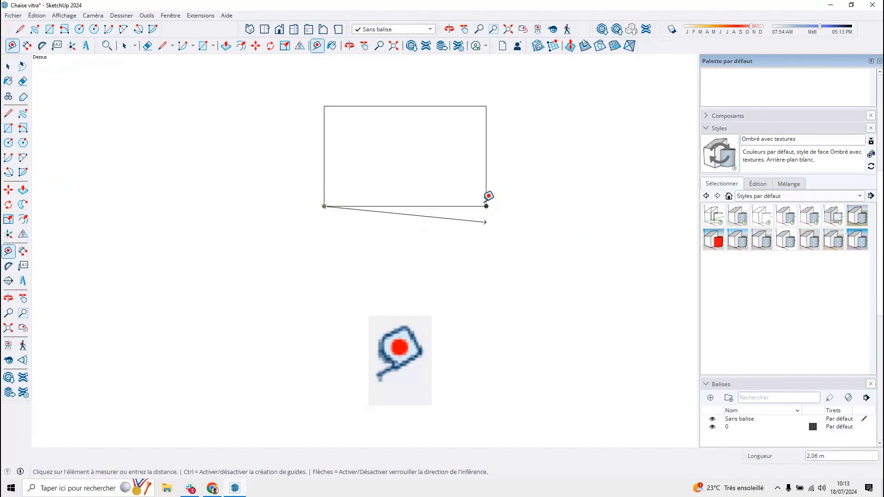
left_click(486, 206)
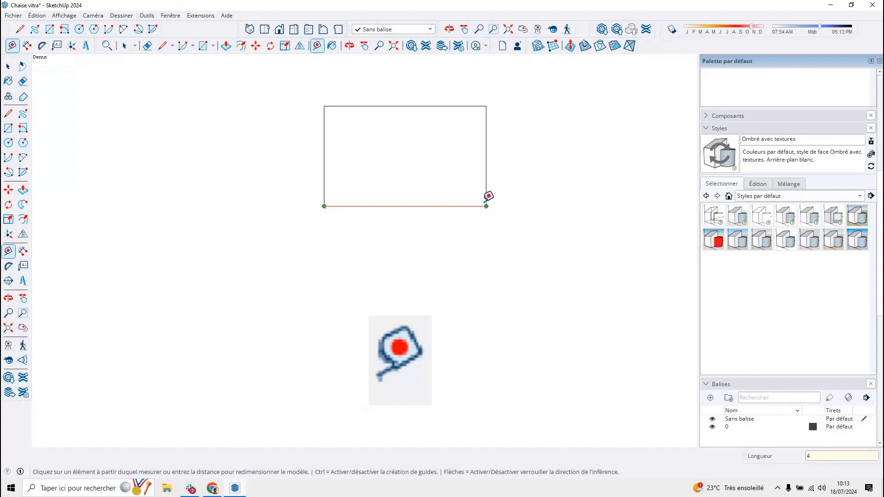
type("4")
key("Return")
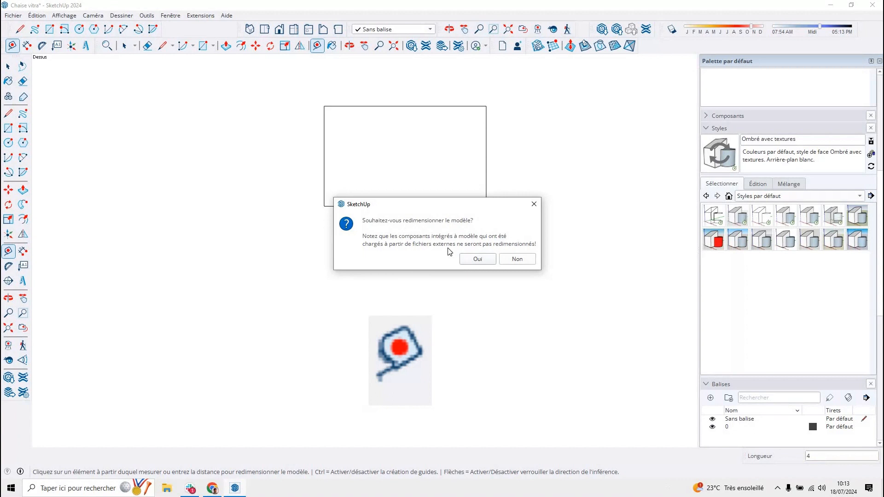
left_click(478, 257)
Step: Add a linear dimension just below the rectangle's lower edge
scroll(525, 248, "down", 5)
scroll(377, 235, "down", 3)
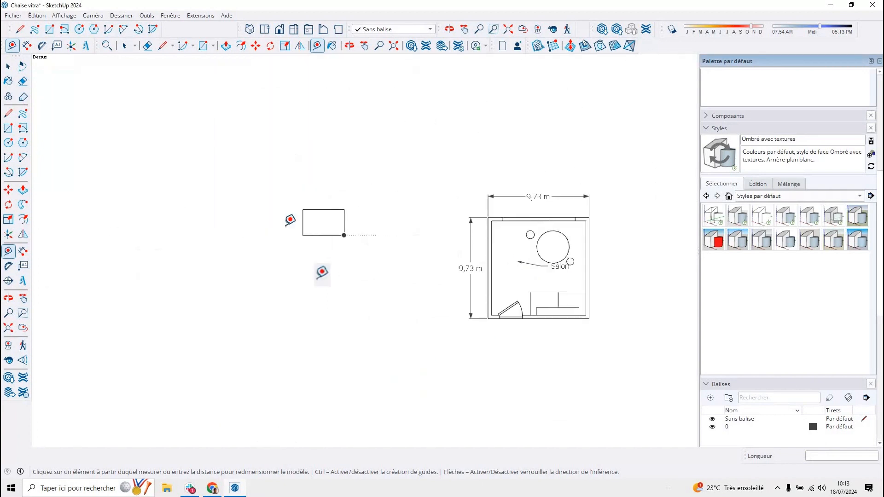
scroll(304, 230, "up", 6)
left_click(8, 116)
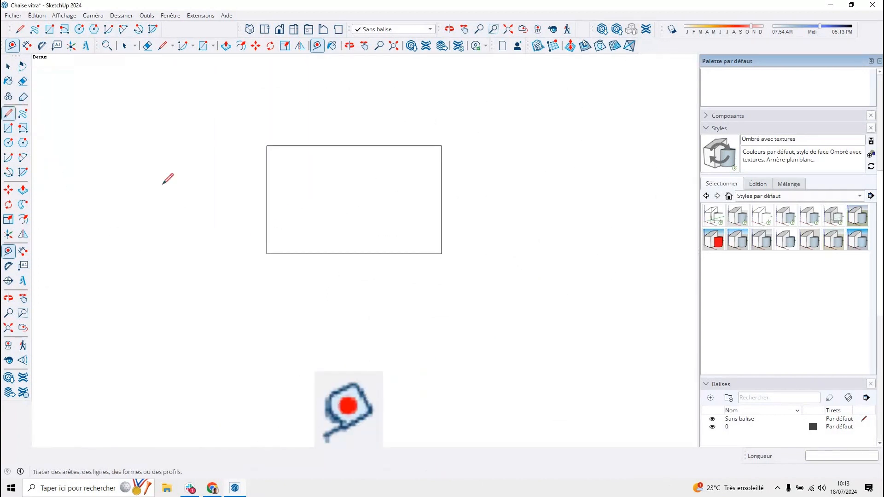
left_click(267, 254)
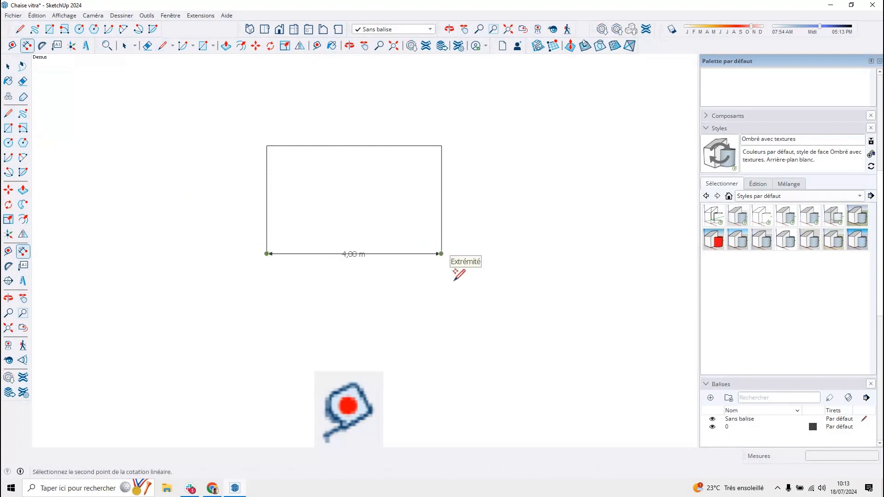
left_click(441, 254)
left_click(457, 286)
key("space")
Step: Rescale the model with Tape Measure by setting the Salon plan's lower outer wall edge to 5 m and accepting the resize
scroll(324, 306, "down", 4)
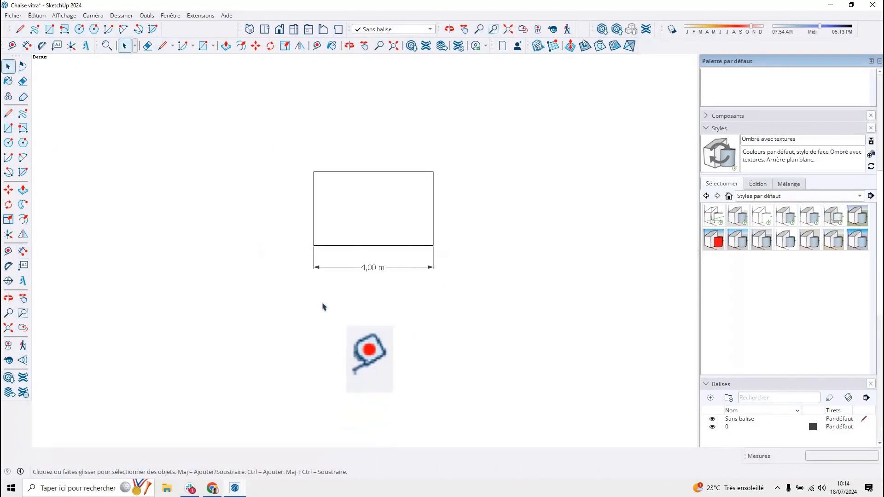
scroll(285, 240, "up", 2)
scroll(243, 256, "down", 5)
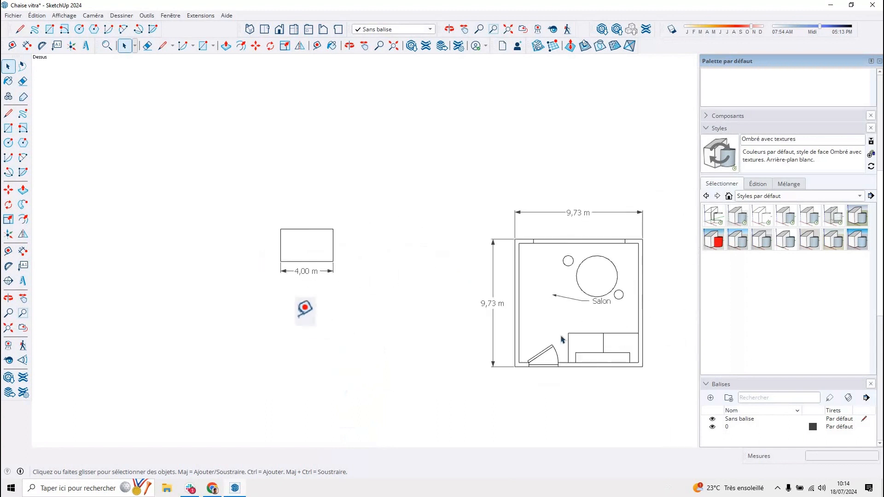
scroll(525, 299, "up", 6)
left_click(509, 271)
scroll(396, 359, "down", 3)
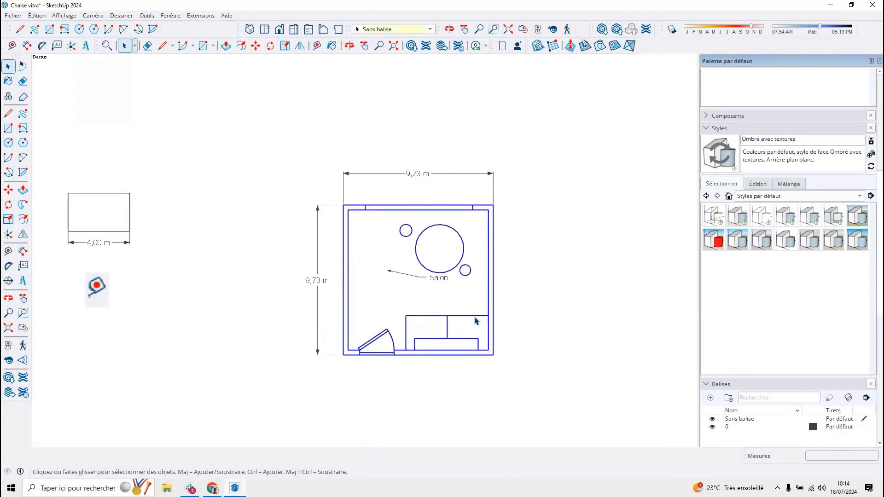
scroll(159, 240, "up", 1)
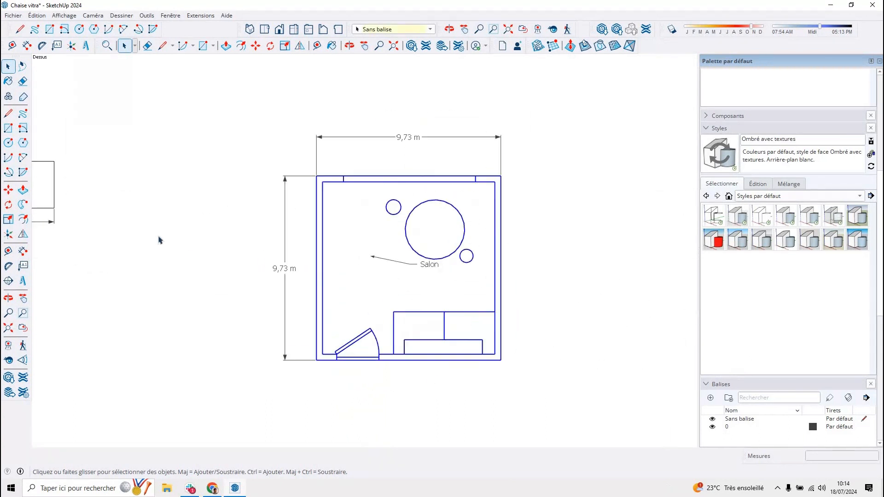
left_click(9, 251)
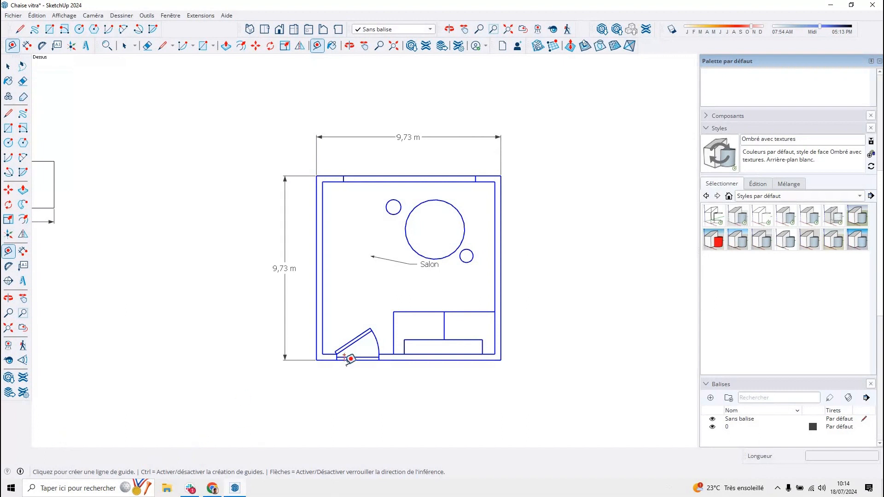
left_click(316, 360)
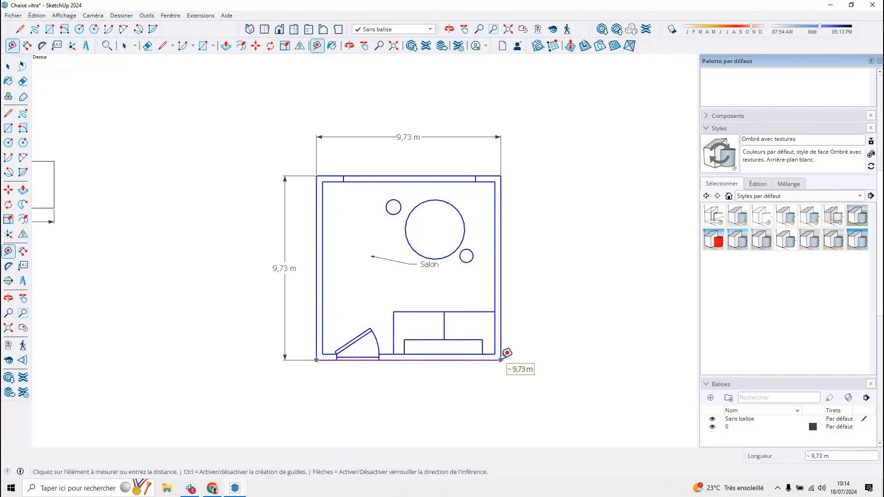
left_click(501, 360)
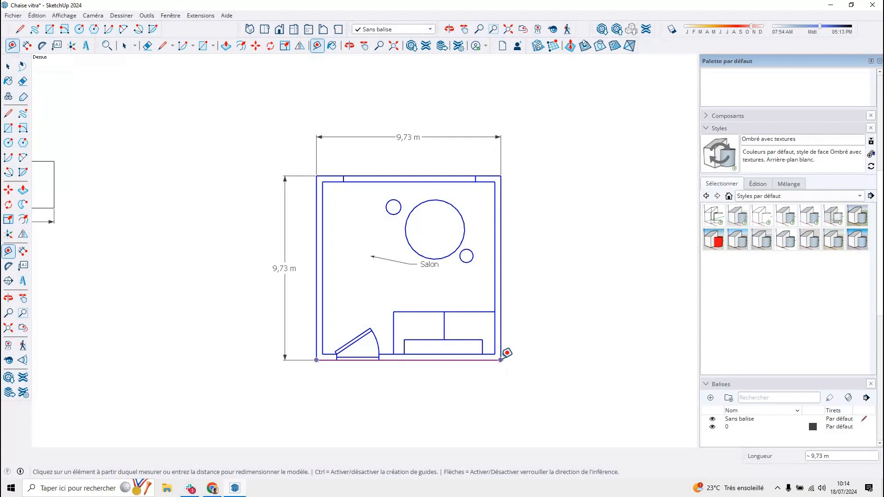
type("5")
key("Return")
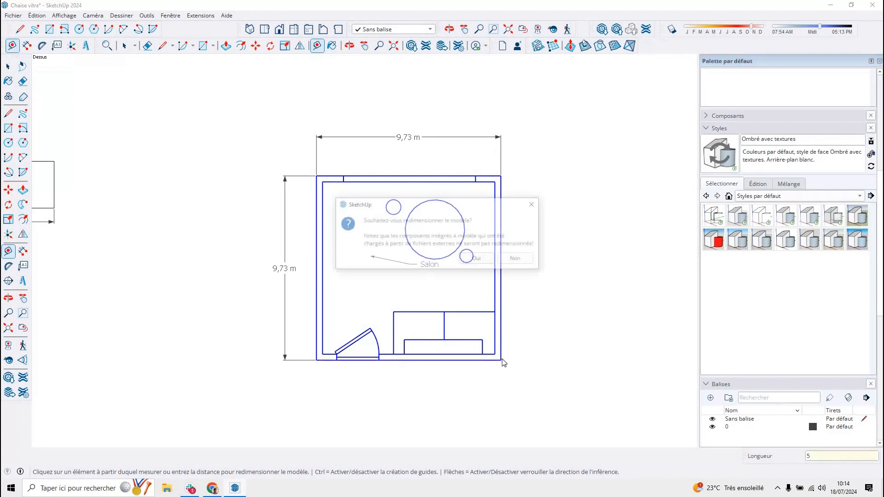
left_click(481, 261)
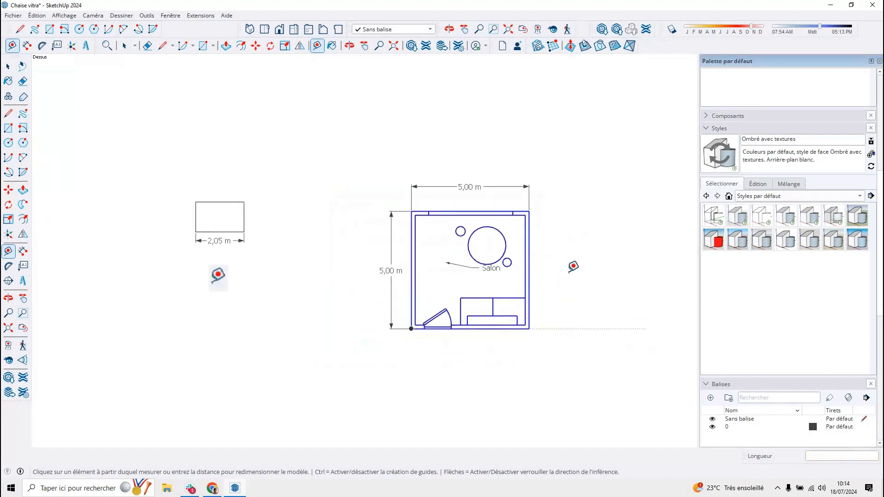
Step: Draw a slanted guide about 7.05 m long from the Salon plan's lower-left outer corner, and delete it
scroll(573, 266, "up", 3)
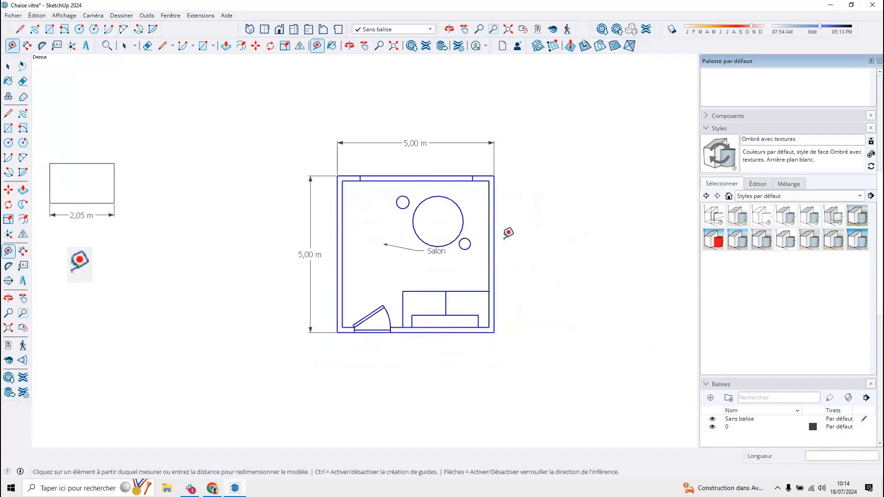
left_click(8, 113)
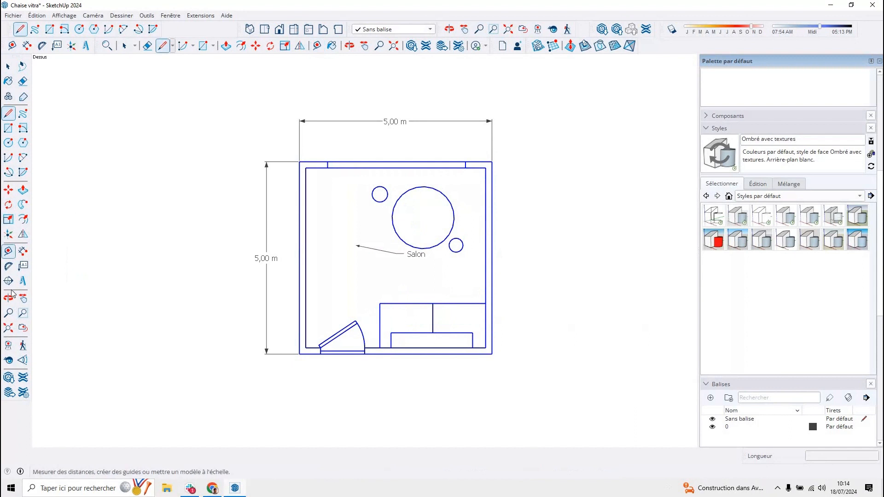
left_click(8, 251)
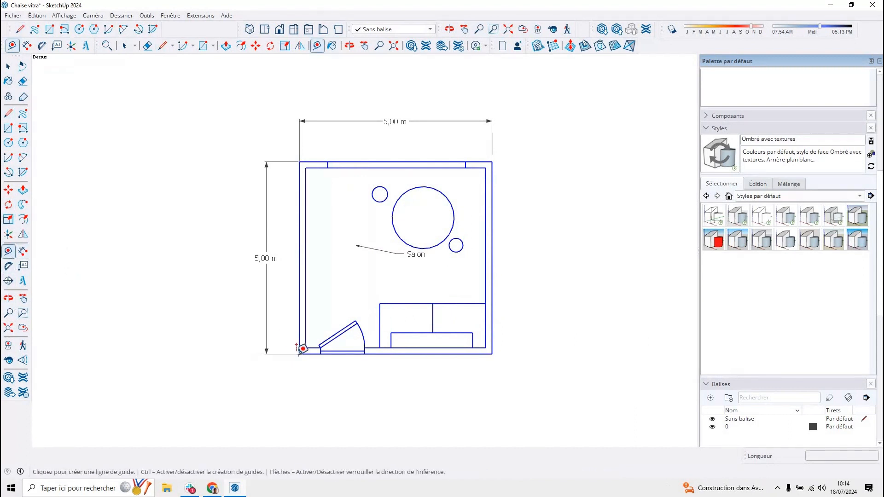
left_click(300, 353)
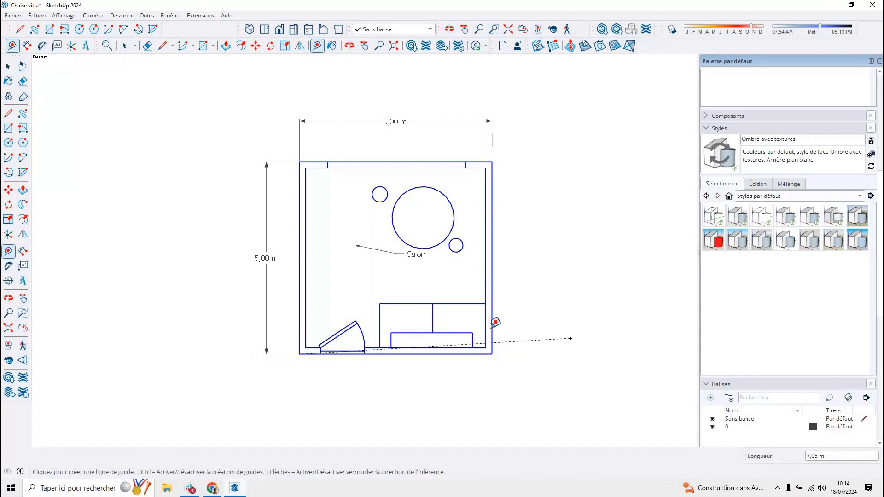
left_click(8, 67)
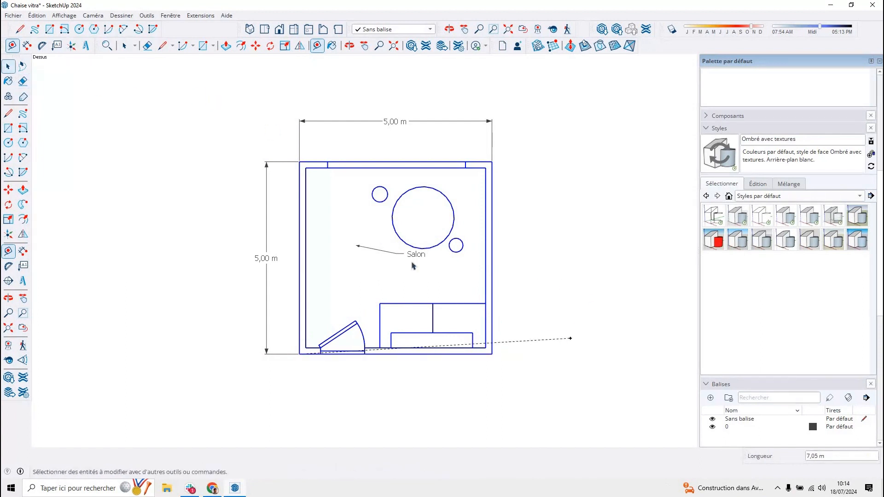
left_click(541, 341)
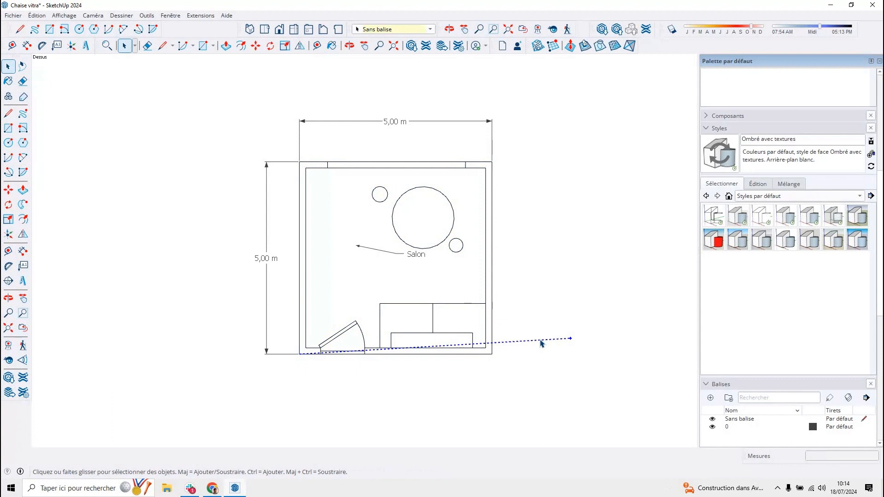
key("Delete")
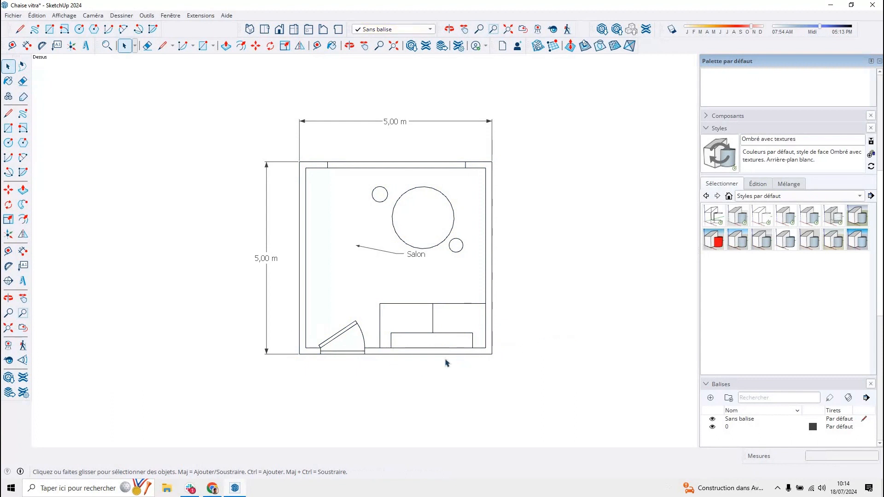
Step: Examine the Salon plan as a selected whole and compare it with the sofa, chair and brick block models beside it
scroll(404, 335, "down", 2)
scroll(399, 341, "up", 2)
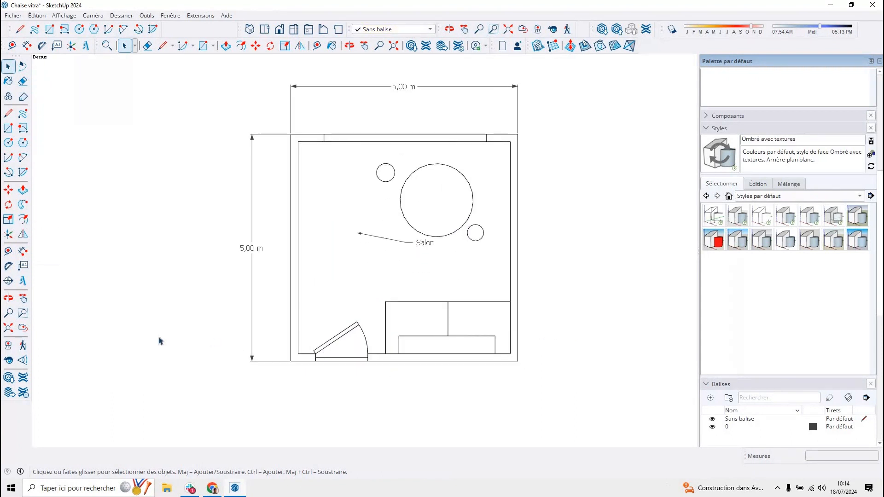
key("ctrl+a")
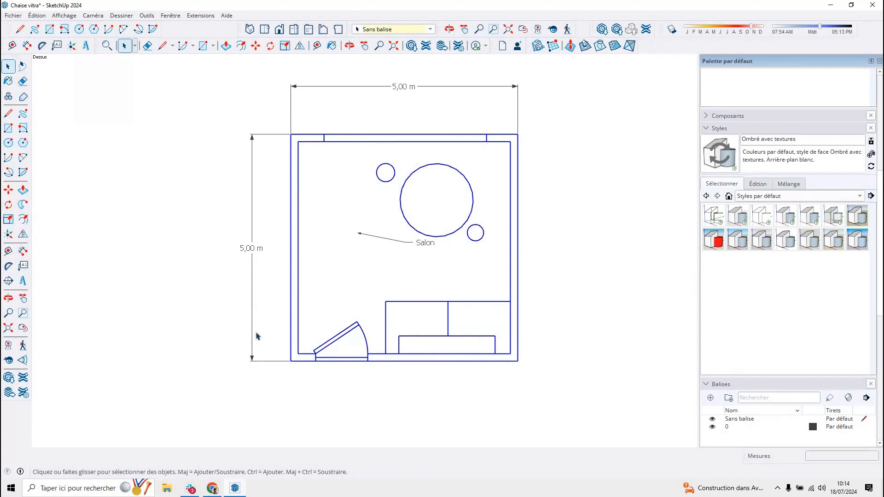
scroll(253, 339, "down", 2)
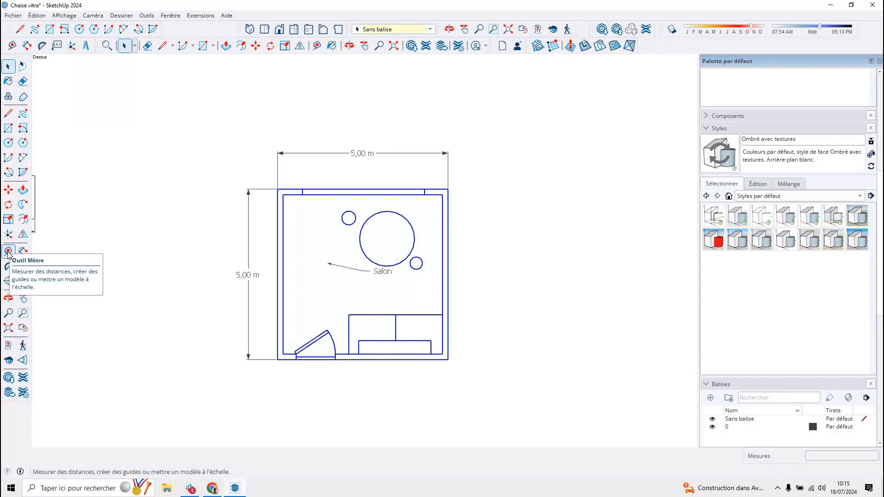
scroll(193, 242, "down", 10)
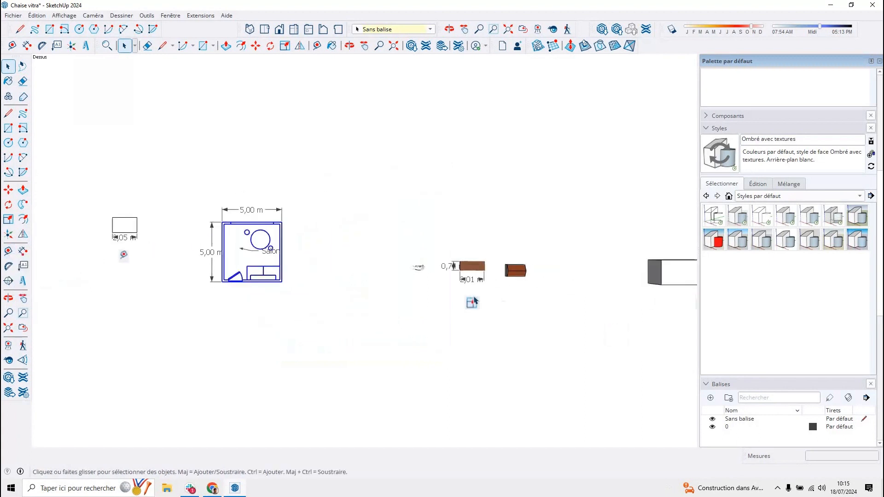
scroll(473, 298, "up", 2)
scroll(520, 297, "up", 5)
middle_click_drag(521, 329, 530, 225)
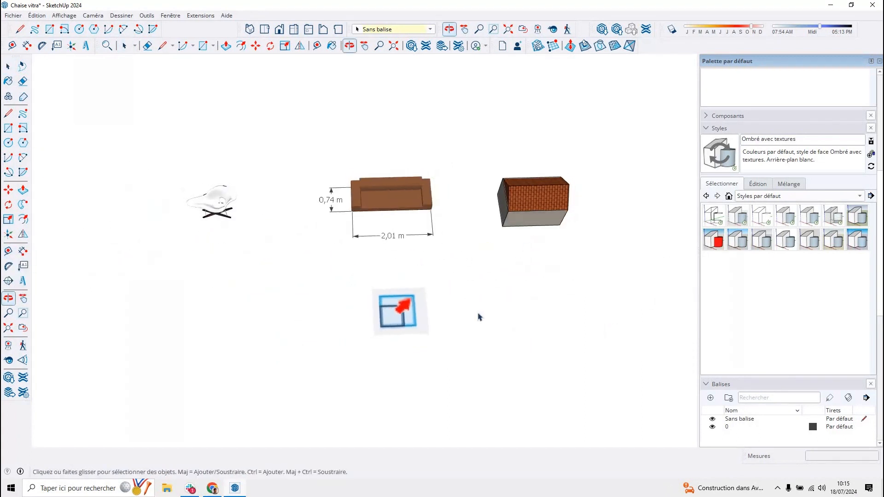
Step: Select the white lounge chair beside the sofa
scroll(479, 313, "down", 2)
middle_click_drag(442, 306, 391, 339)
scroll(387, 342, "up", 2)
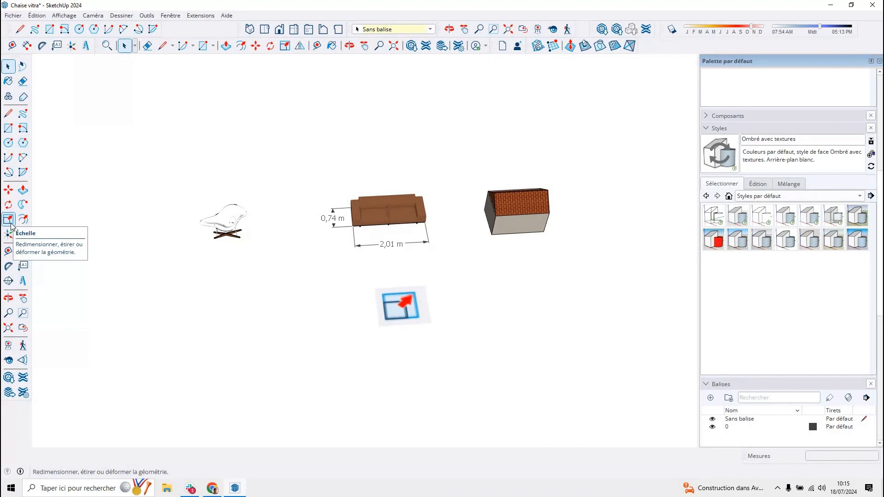
scroll(170, 195, "up", 4)
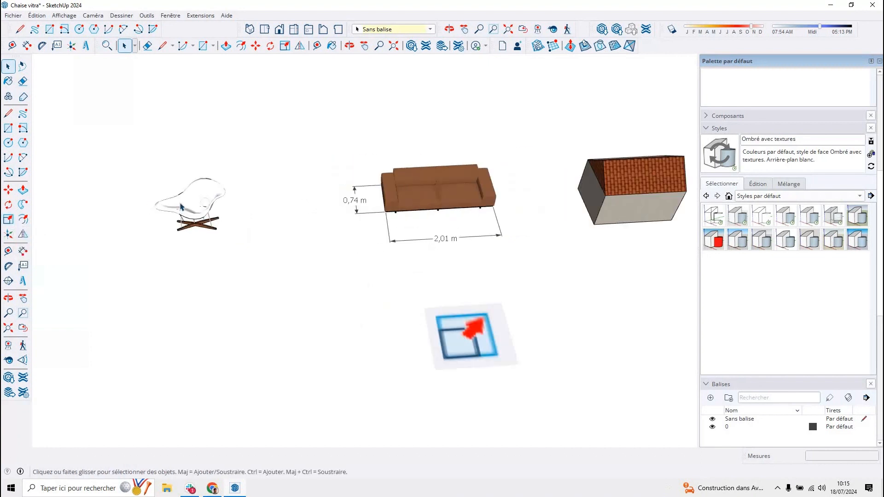
scroll(182, 208, "up", 2)
left_click(218, 215)
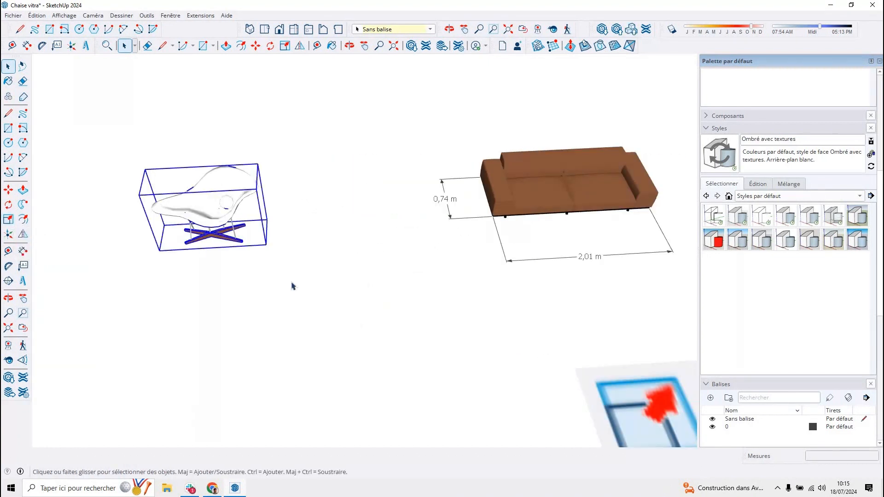
middle_click_drag(270, 201, 401, 234, "shift")
scroll(368, 293, "up", 2)
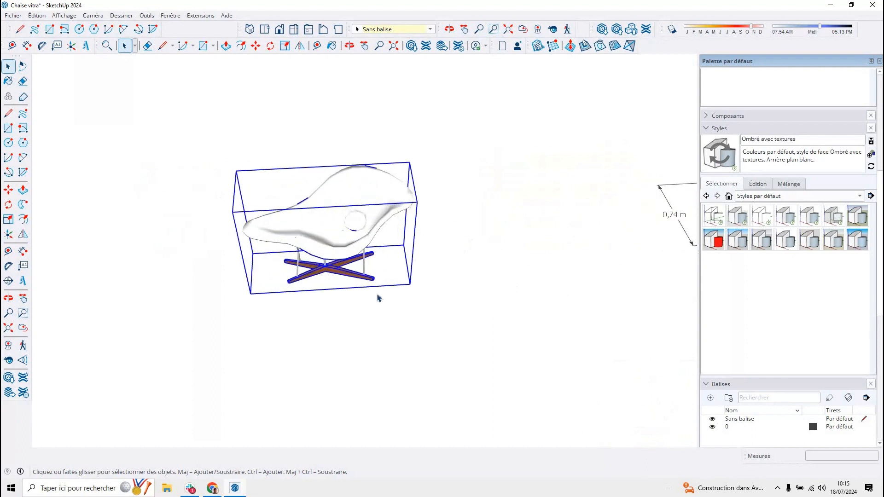
middle_click_drag(377, 298, 294, 260)
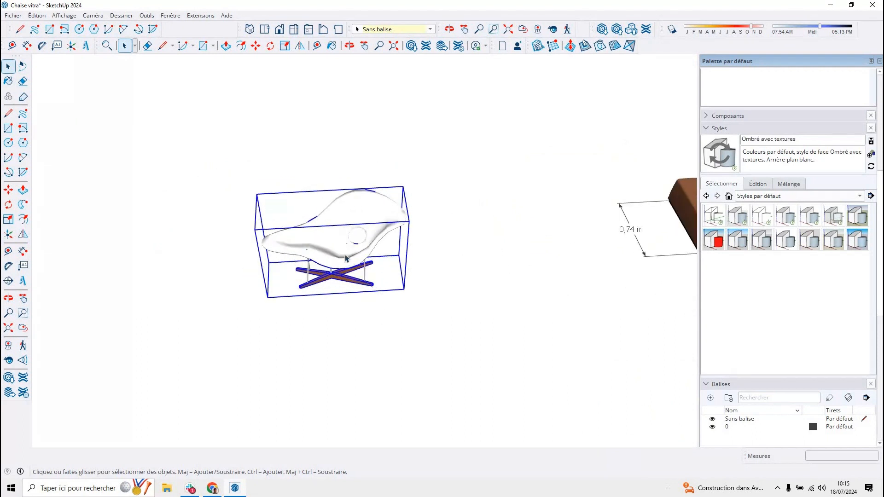
scroll(346, 256, "down", 1)
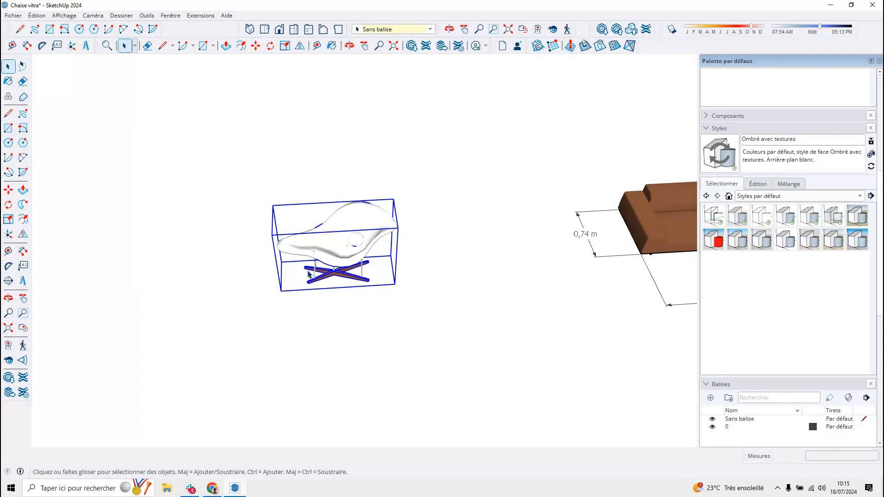
Step: Scale the selected chair uniformly from a corner of its bounding box by a factor of 0.80
key("s")
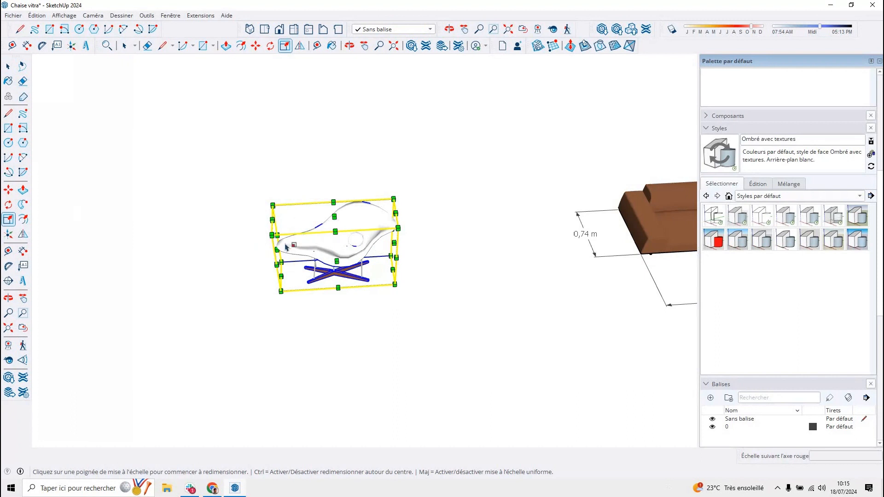
left_click(8, 66)
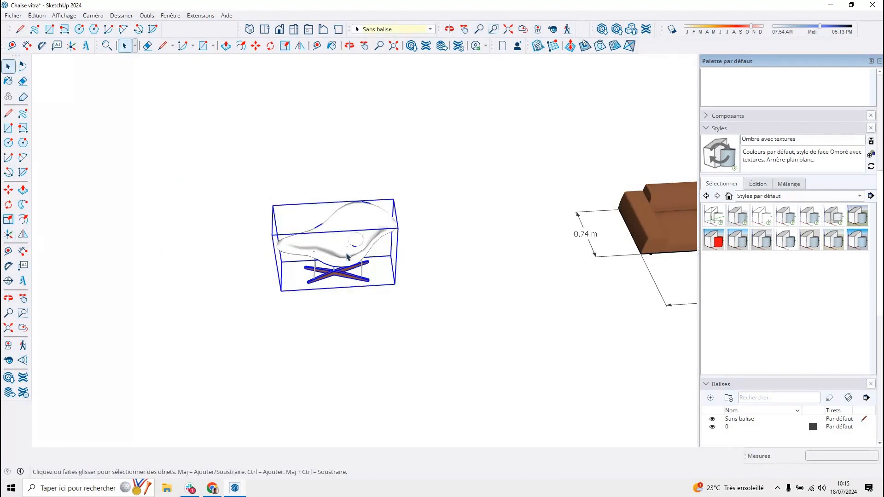
left_click(9, 219)
scroll(307, 234, "up", 2)
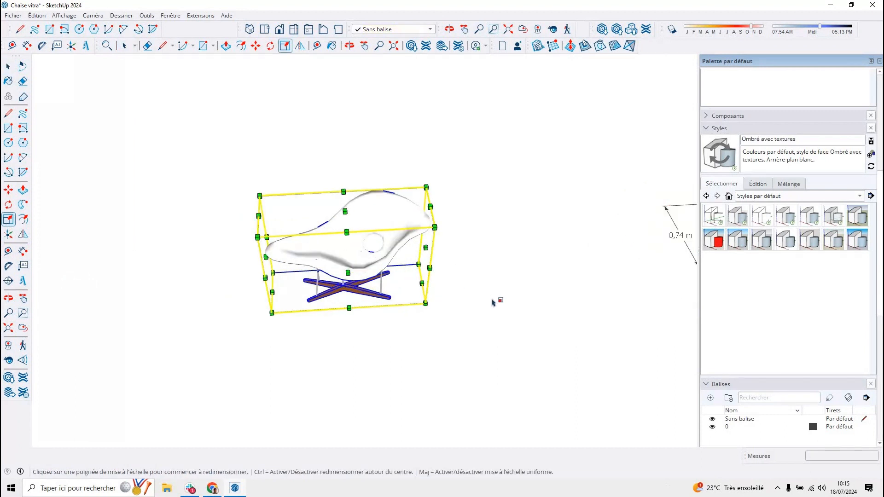
scroll(472, 306, "down", 1)
middle_click_drag(472, 306, 408, 296)
scroll(408, 292, "up", 2)
scroll(382, 258, "down", 2)
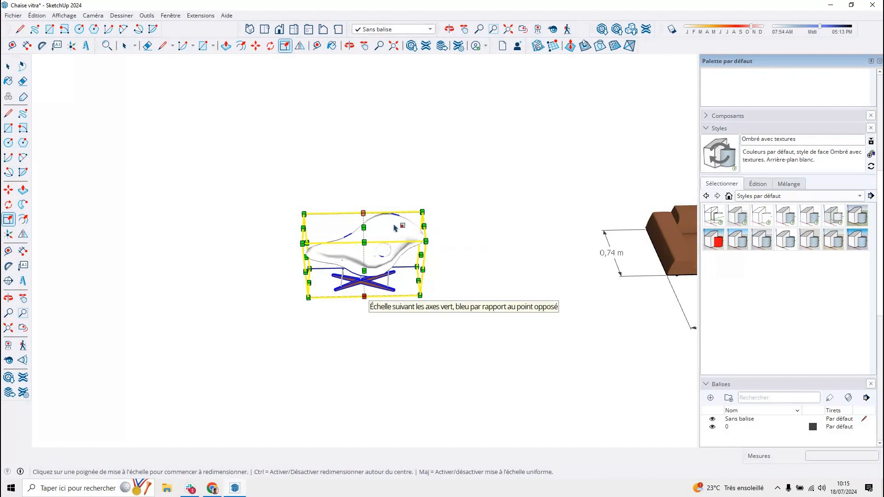
left_click(422, 212)
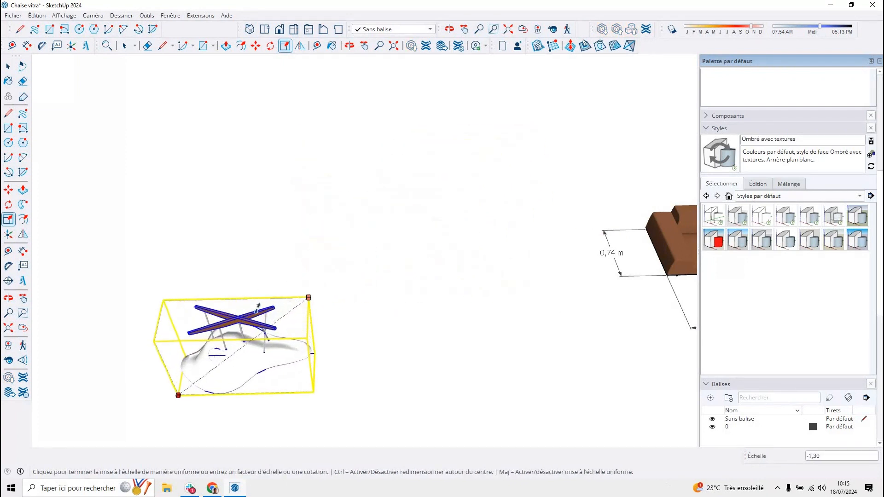
left_click(400, 258)
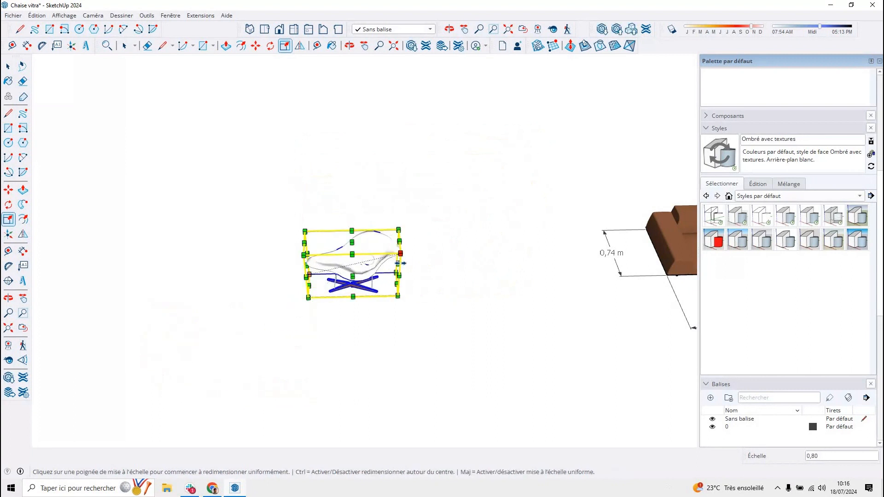
Step: Stretch the chair by a factor of 2.00 along the red axis and 2.00 along the blue axis
left_click(399, 263)
left_click(406, 251)
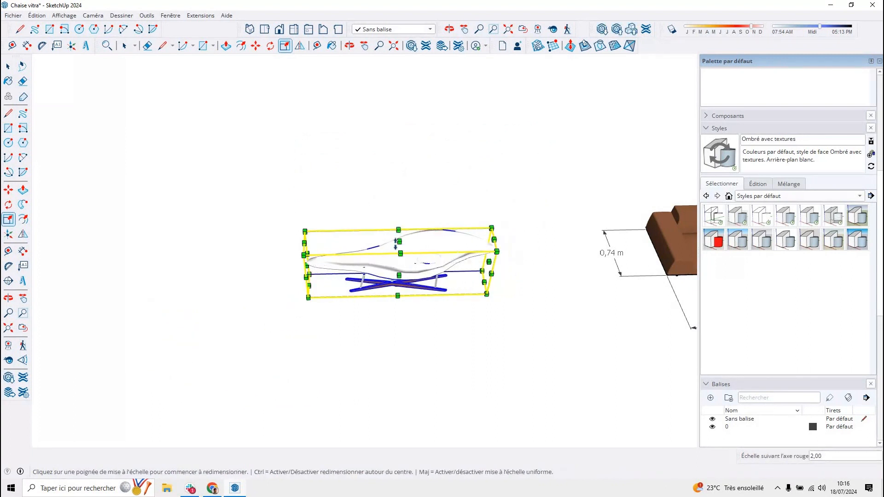
left_click(399, 194)
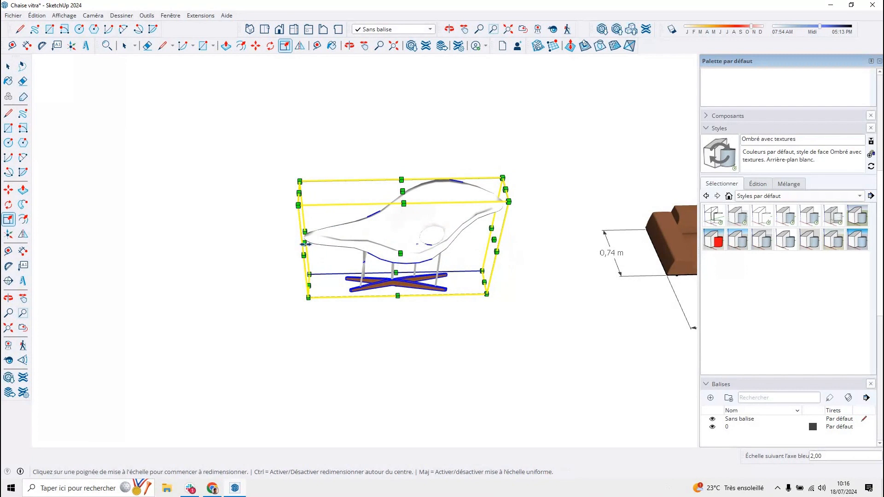
key("Escape")
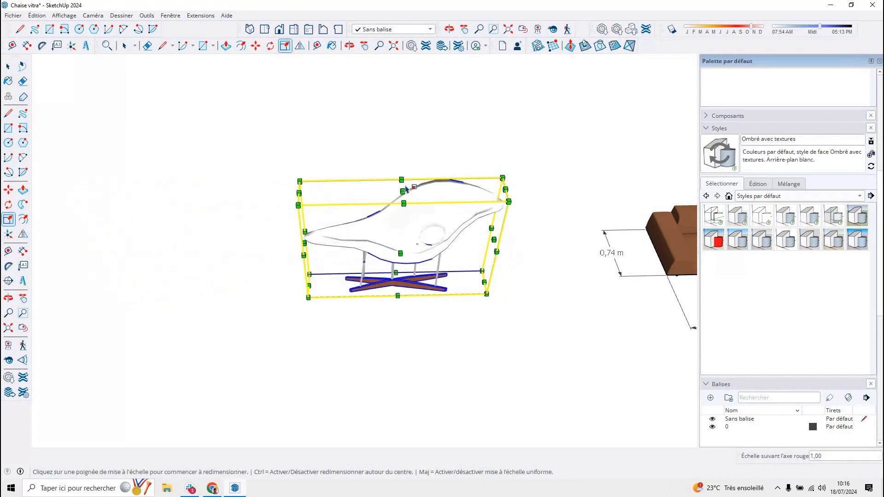
Step: Flatten the chair by a factor of 0.54 along the blue axis and shrink it uniformly by 0.67
left_click(404, 189)
left_click(400, 228)
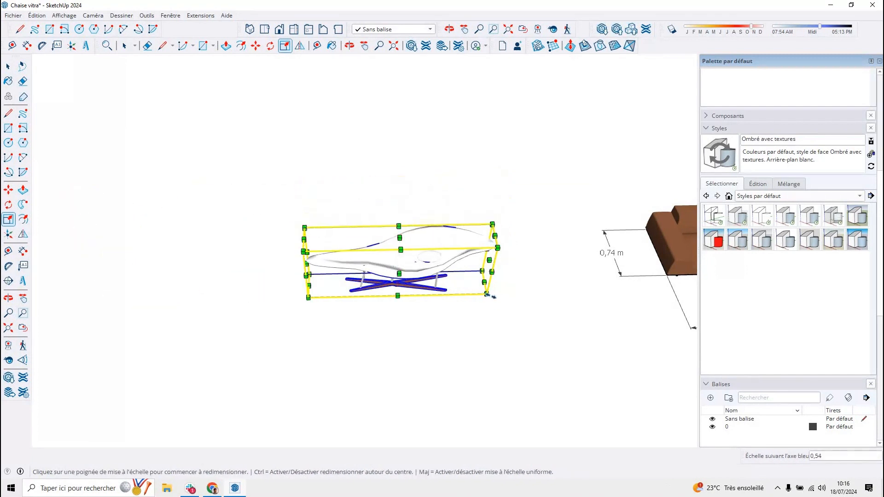
left_click(469, 295)
left_click(435, 257)
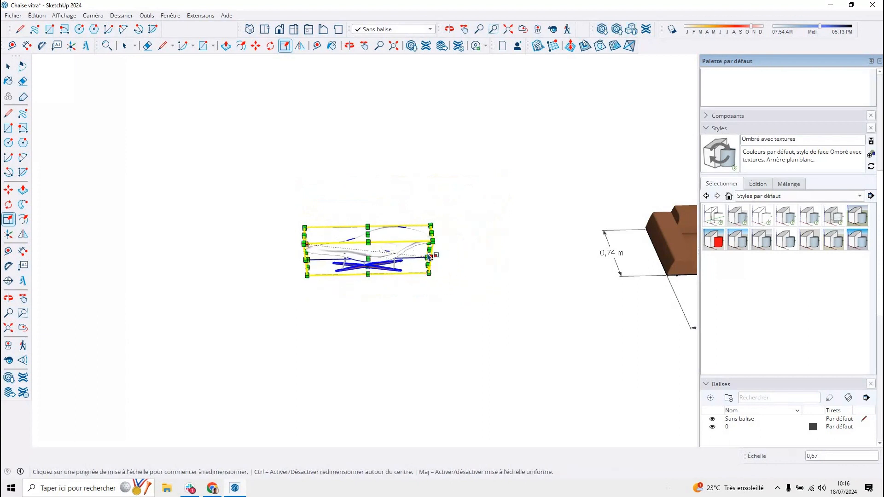
Step: Narrow the chair by a factor of 0.54 along the red axis and leave the Scale tool
left_click(428, 253)
left_click(374, 258)
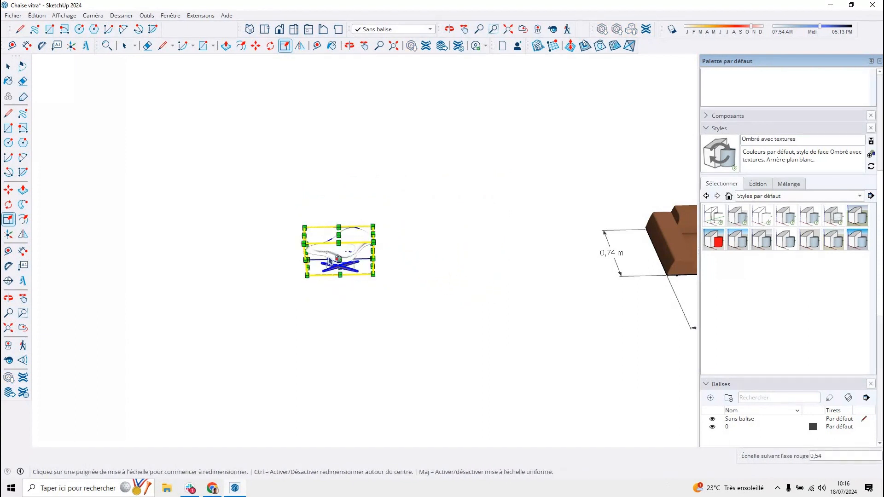
scroll(332, 255, "up", 4)
key("space")
middle_click_drag(238, 261, 301, 270)
scroll(300, 269, "down", 2)
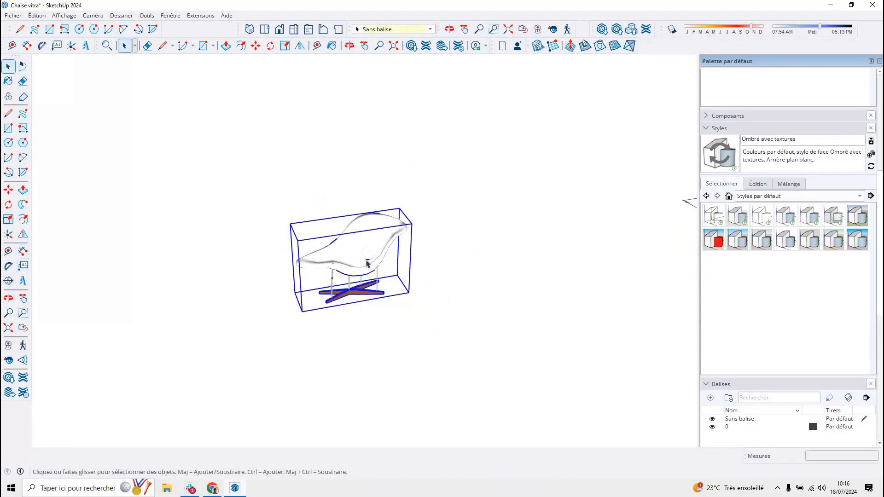
Step: Scale the chair uniformly from an upper corner by an exact factor of 2
key("s")
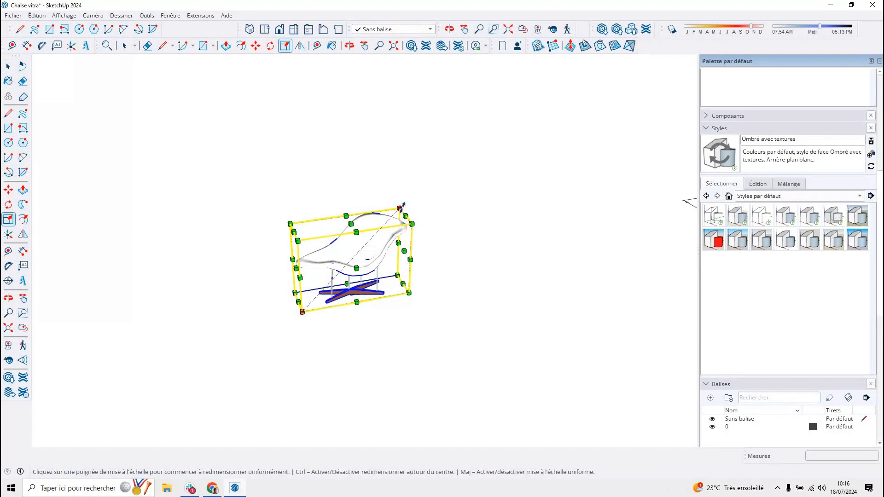
left_click(400, 207)
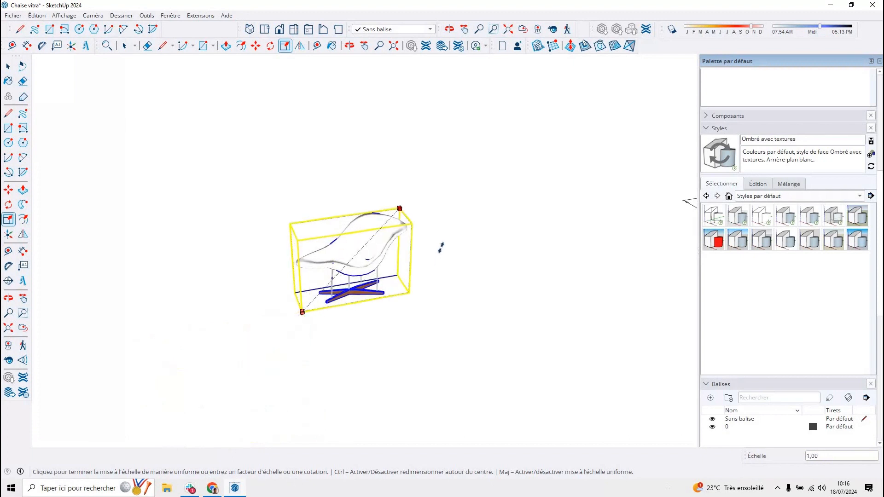
key("Return")
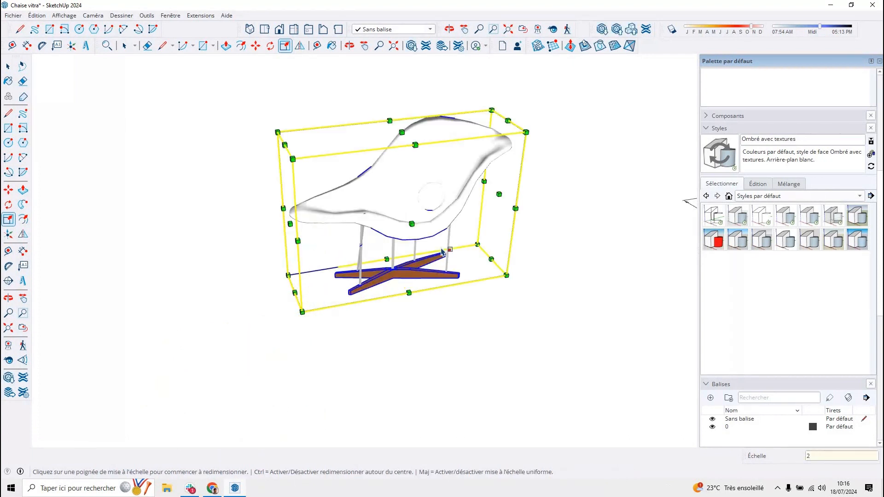
Step: Undo the chair's last uniform scaling
scroll(397, 306, "down", 2)
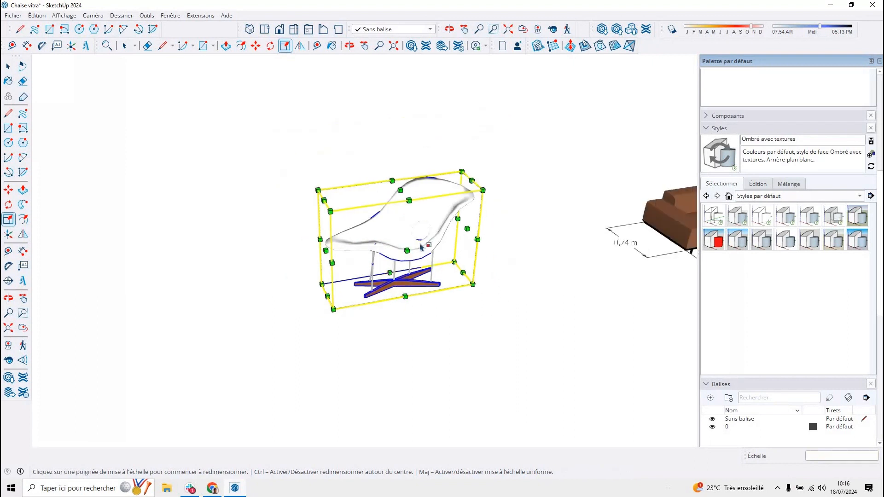
scroll(428, 220, "up", 1)
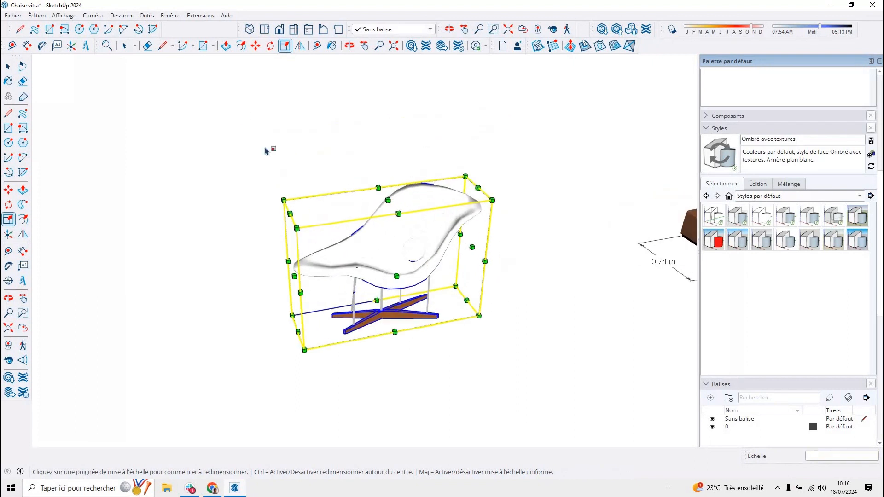
left_click(37, 15)
left_click(48, 25)
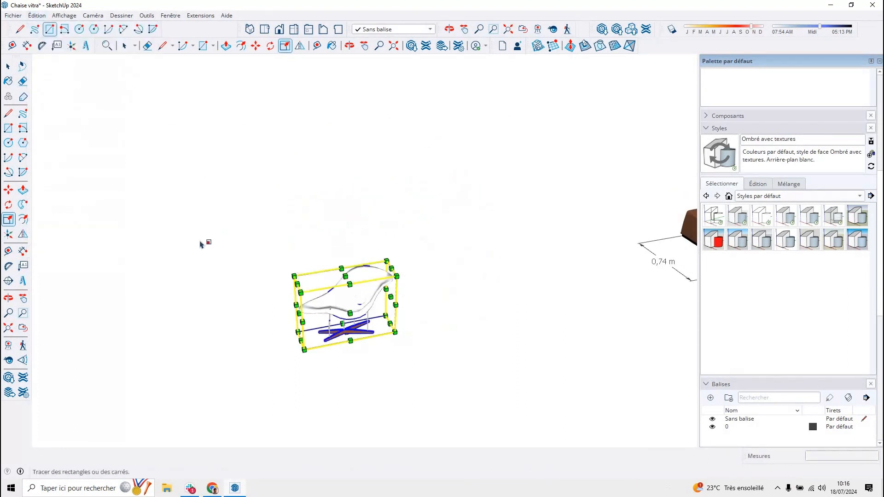
Step: Stretch the sofa along the red axis by a factor of 1.34, to a length of about 2.69 m
scroll(195, 258, "down", 4)
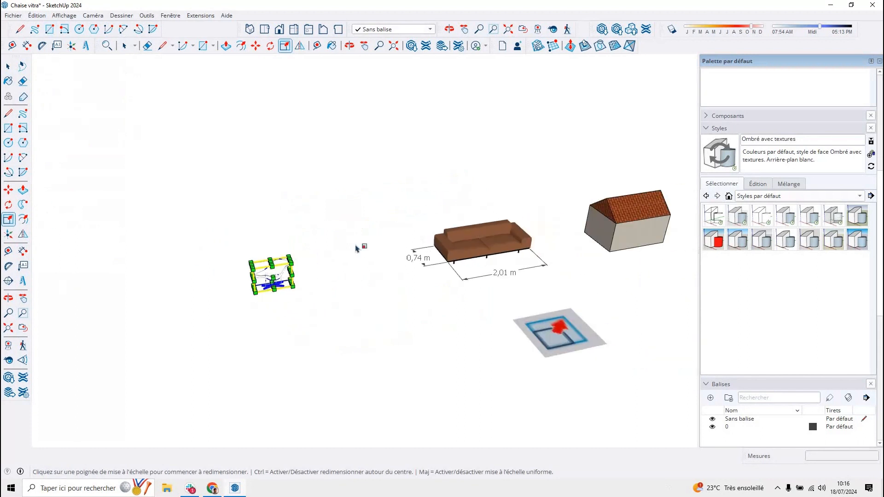
scroll(534, 260, "up", 2)
key("o")
left_click_drag(523, 276, 613, 230)
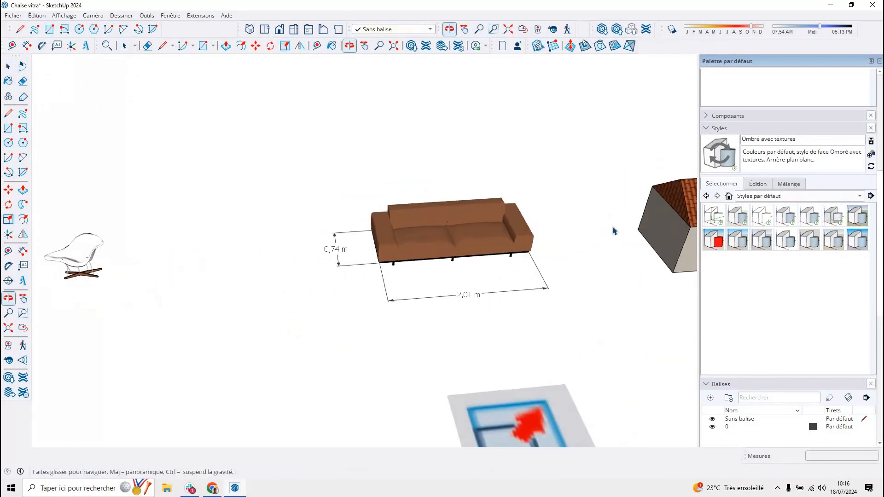
scroll(612, 231, "up", 3)
key("s")
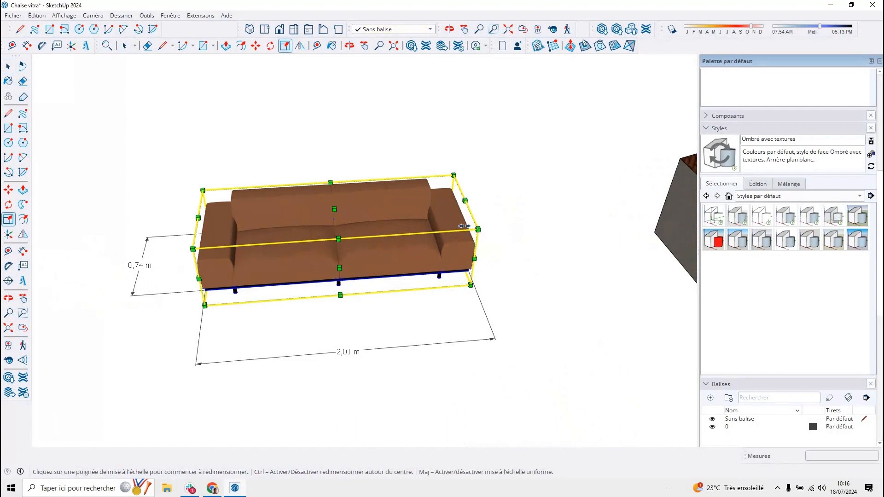
left_click(514, 221)
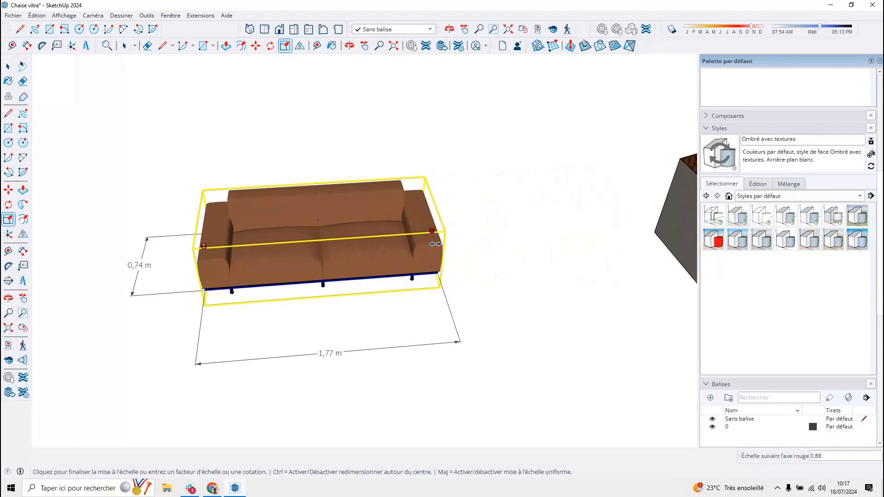
left_click(411, 202)
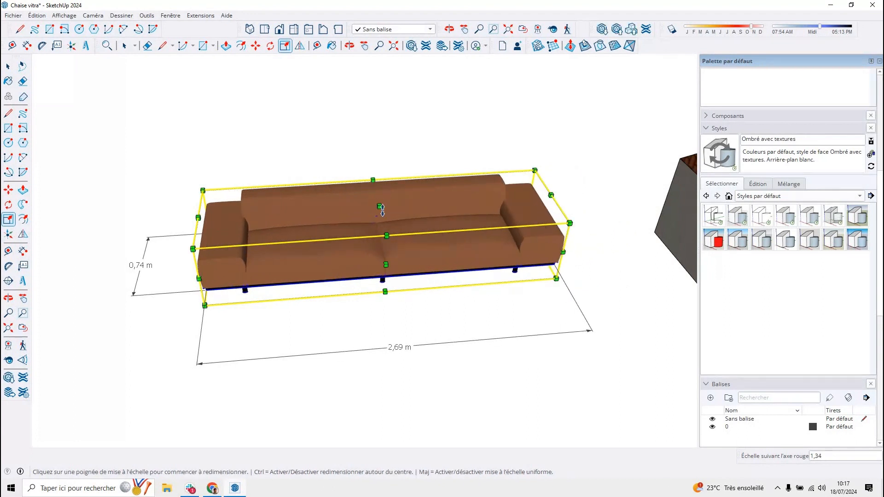
Step: Rescale the sofa's depth along the green axis and resize the whole sofa uniformly from a corner
left_click(367, 237)
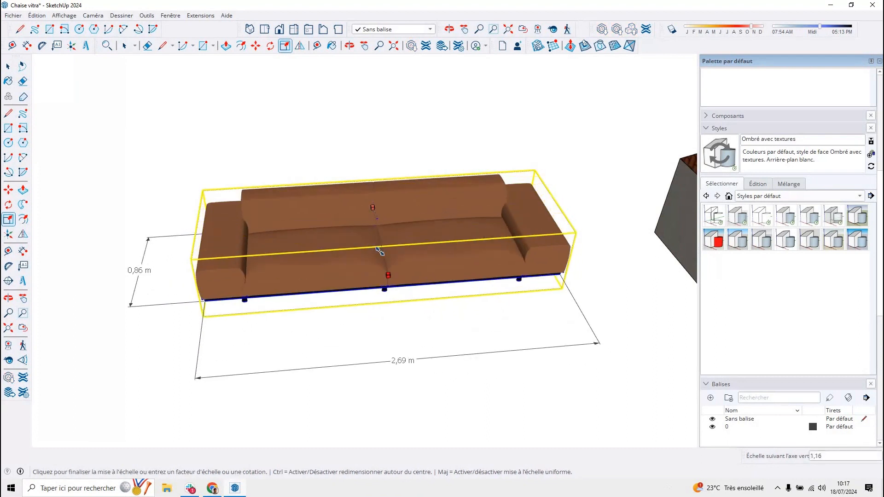
left_click(544, 223)
left_click(534, 171)
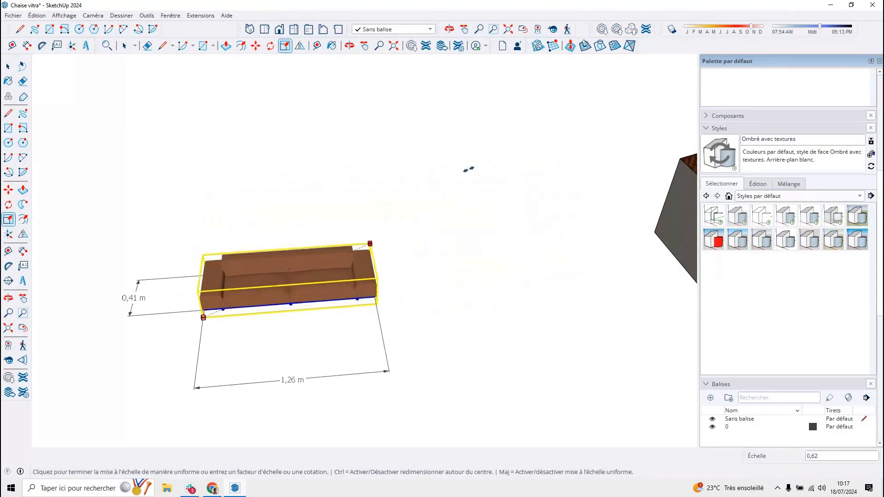
left_click(501, 225)
Step: Shorten the sofa along the red axis to about 1.74 m and deepen it along the green axis by 1.15 to about 0.82 m
middle_click_drag(357, 175, 504, 281)
left_click(501, 281)
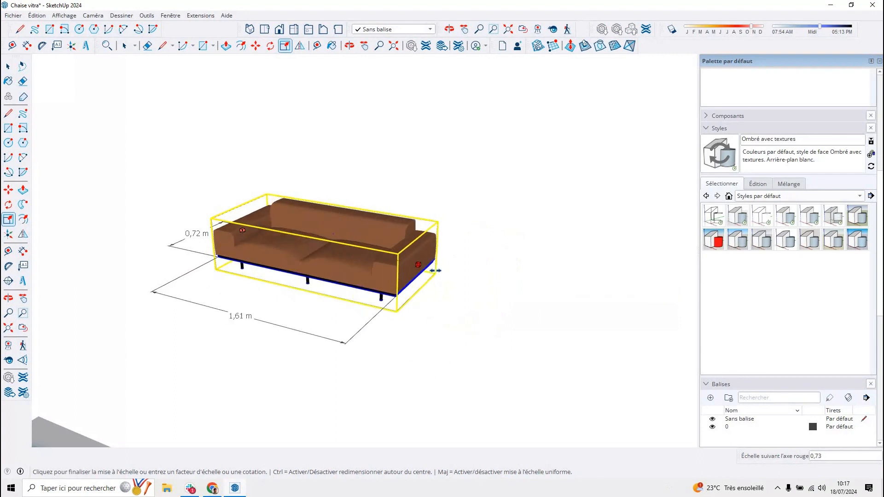
left_click(435, 267)
left_click(306, 264)
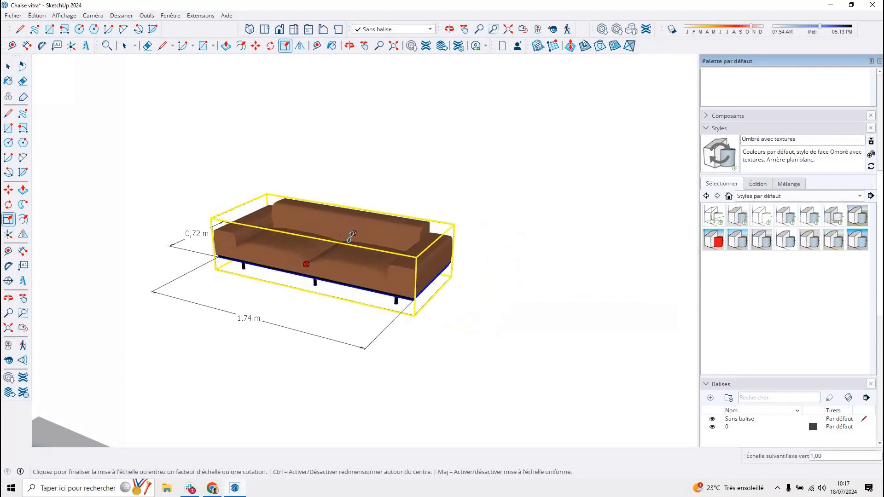
left_click(331, 234)
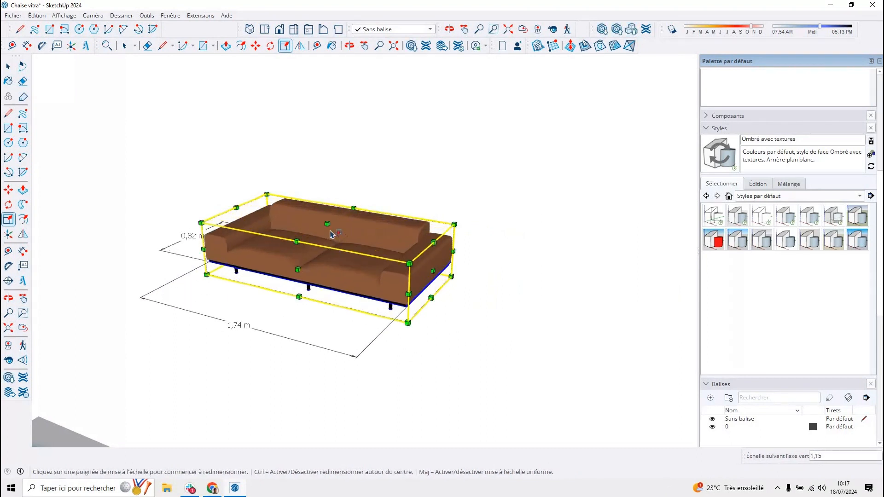
Step: Stretch the sofa's height along the blue axis from the centre handle on its upper side
left_click(328, 224)
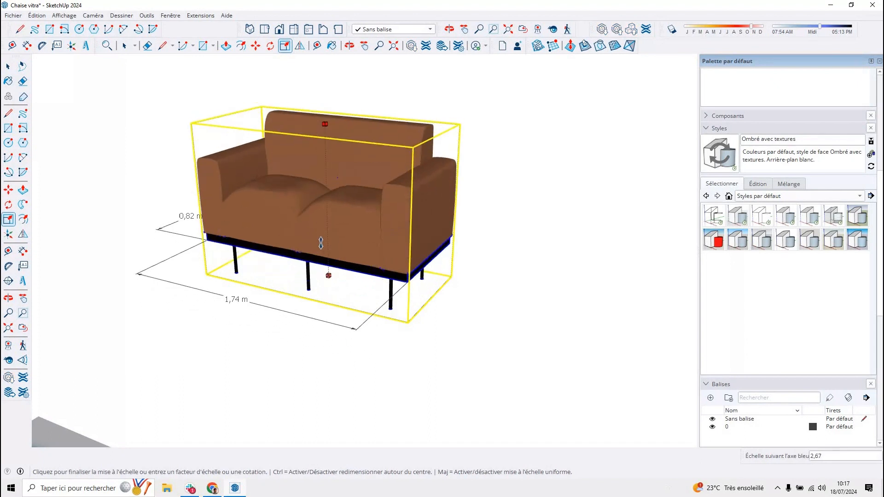
middle_click_drag(567, 229, 352, 272)
scroll(399, 347, "down", 2)
scroll(349, 327, "down", 4)
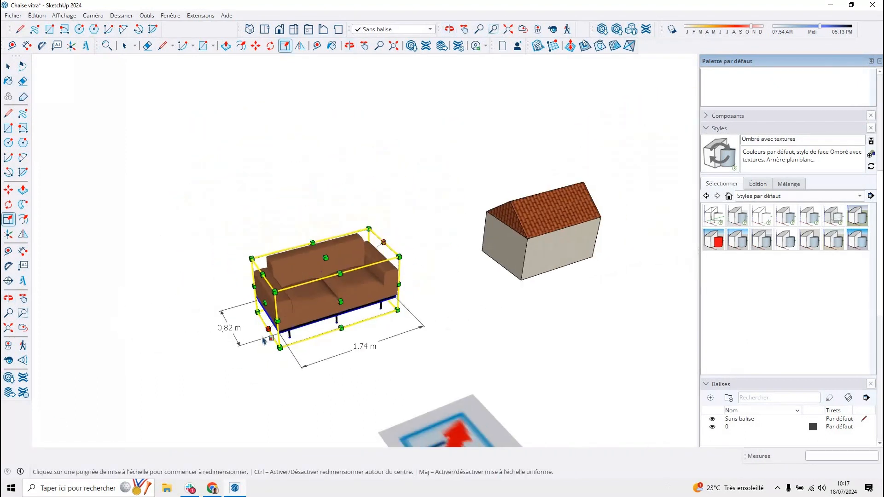
Step: Lengthen the tiled-roof house along the red axis by a factor of 2.00 and again by 1.36
scroll(446, 313, "up", 4)
key("space")
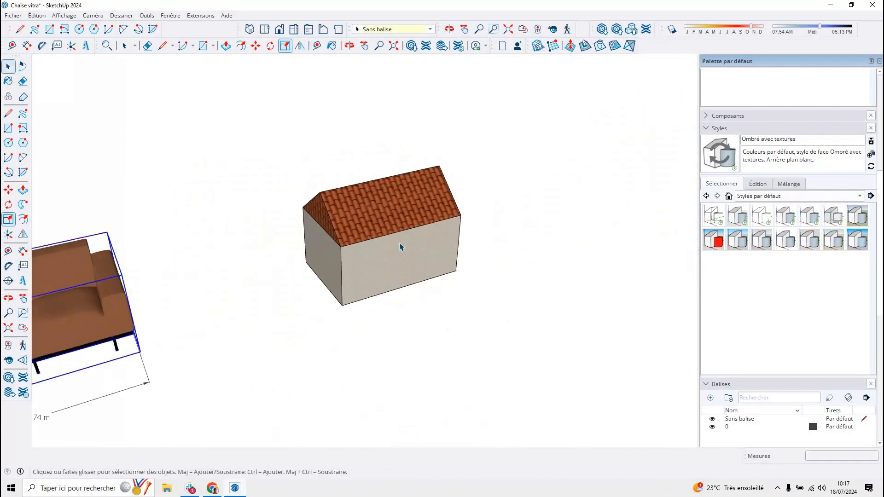
left_click(410, 260)
key("s")
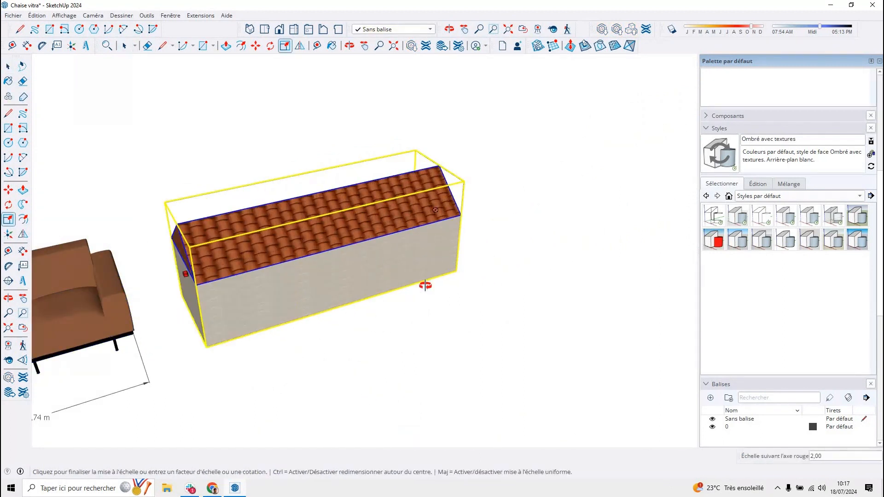
left_click_drag(424, 286, 425, 285)
middle_click_drag(296, 309, 446, 242)
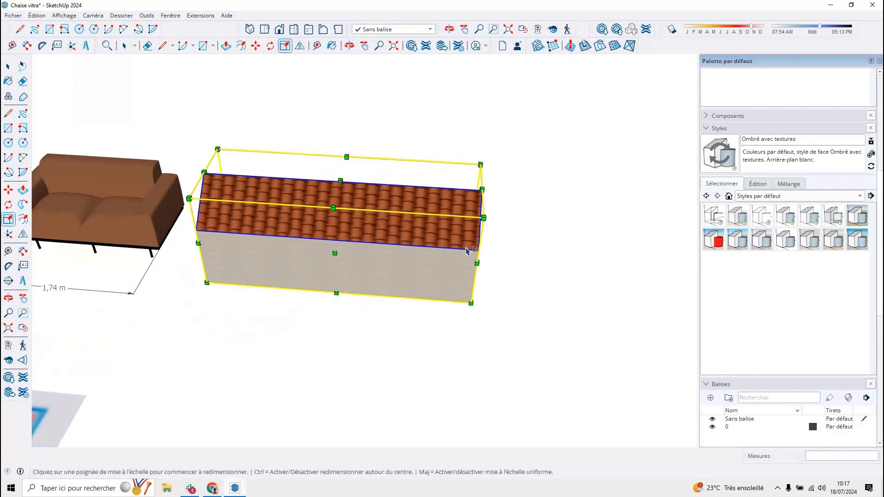
left_click_drag(516, 242, 526, 190)
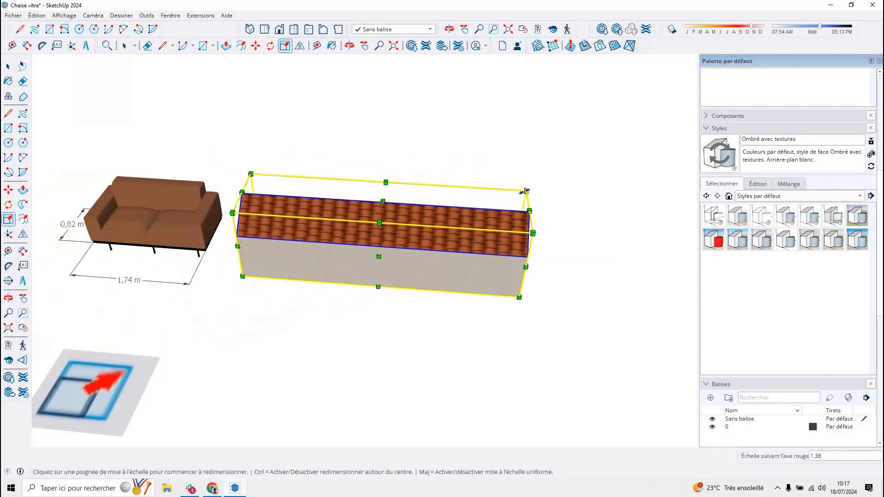
Step: Make the house taller along the blue axis and much narrower along the green axis, and clear the selection
left_click_drag(352, 239, 278, 131)
left_click_drag(333, 213, 598, 237)
middle_click_drag(598, 237, 279, 284)
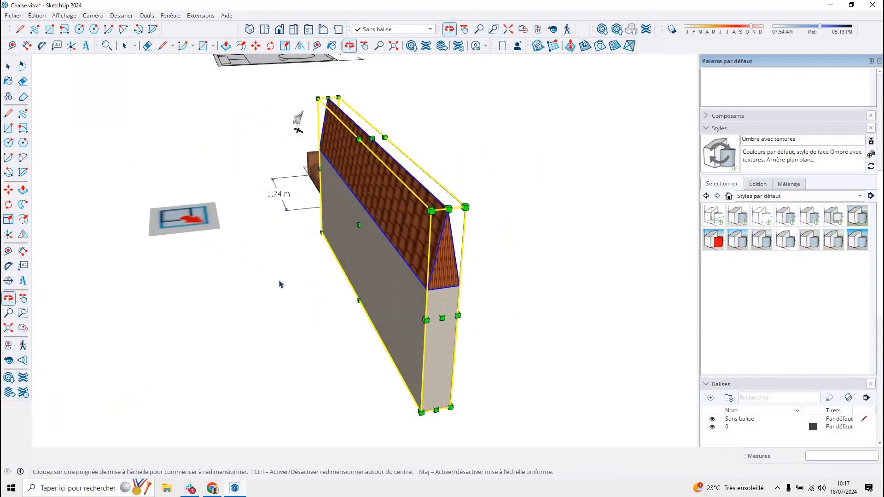
key("space")
left_click(240, 248)
Step: Look over the plain box and the cross-shaped solid beside the Move icon image
middle_click_drag(244, 251, 379, 311)
scroll(378, 311, "down", 10)
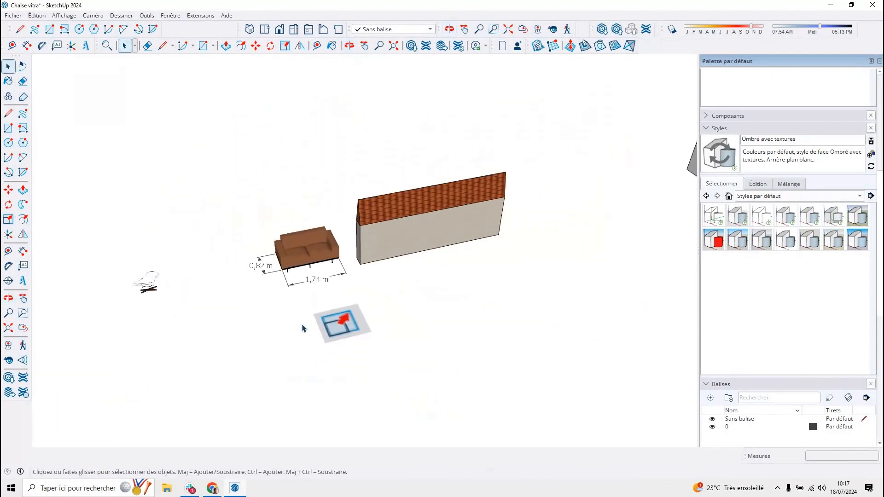
scroll(202, 315, "up", 1)
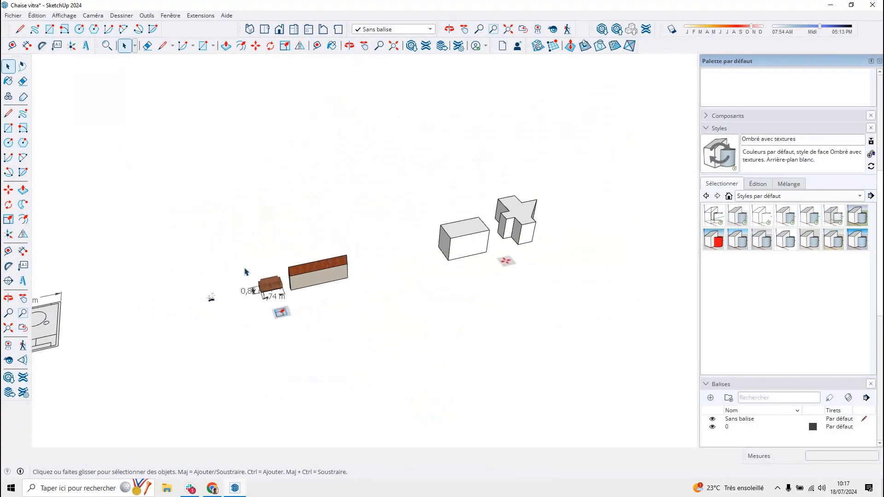
scroll(558, 239, "up", 5)
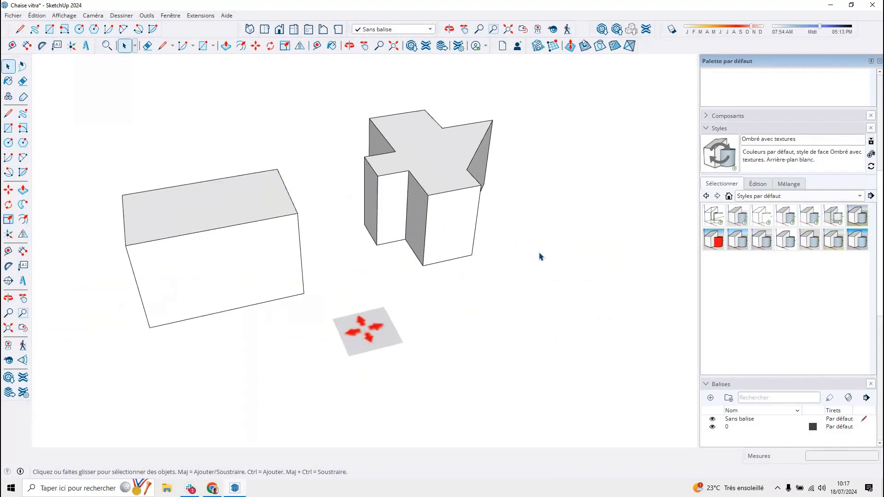
middle_click_drag(539, 254, 436, 228)
scroll(436, 229, "down", 2)
middle_click_drag(407, 316, 417, 318)
scroll(418, 318, "up", 4)
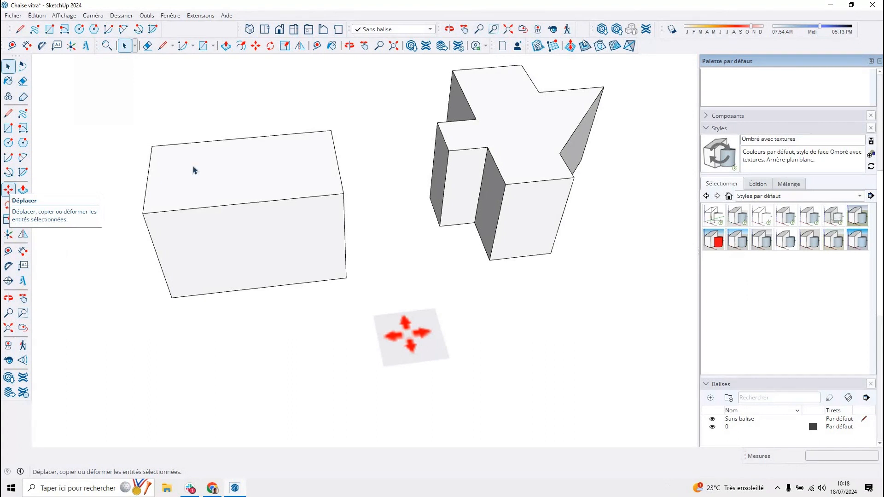
scroll(322, 150, "up", 1)
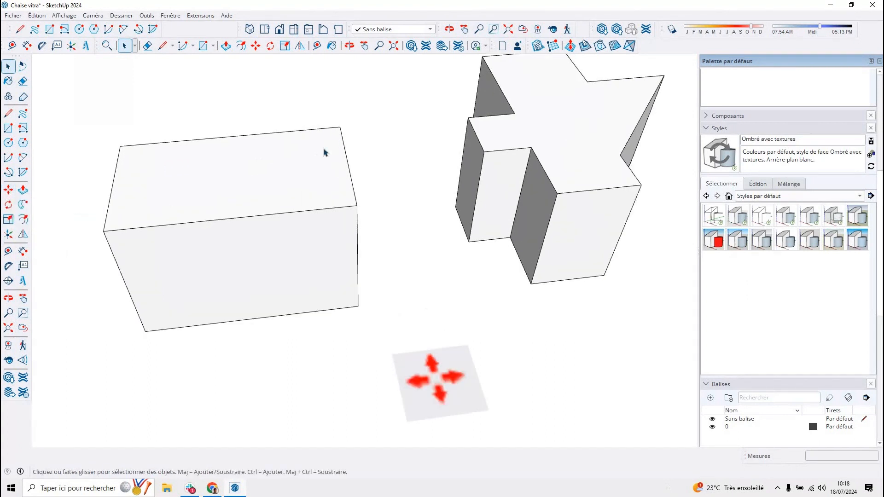
Step: Select the entire plain box with its edges and faces, and move it freely to a spot beside the cross-shaped solid
triple_click(324, 152)
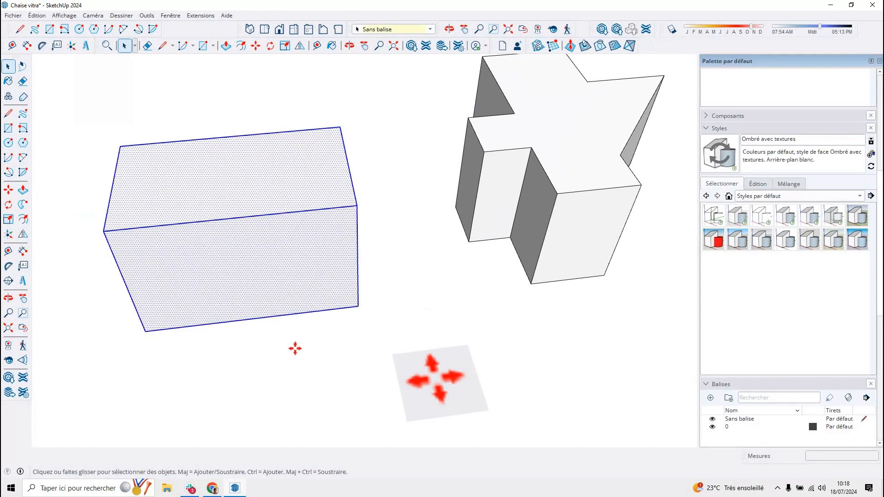
key("m")
left_click(270, 165)
scroll(268, 248, "down", 4)
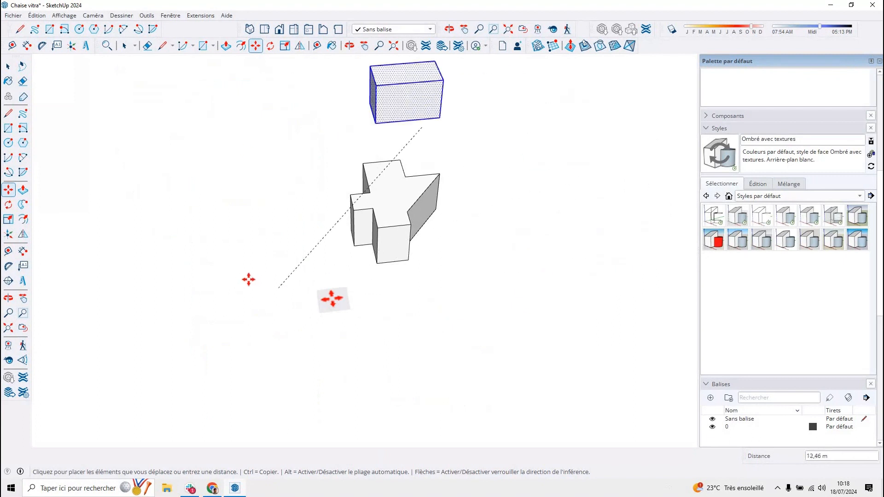
left_click(263, 285)
key("space")
left_click(315, 268)
Step: Move the box's short upper edge facing the cross-shaped solid inward and down by about 3.29 m to deform the box
scroll(243, 190, "up", 4)
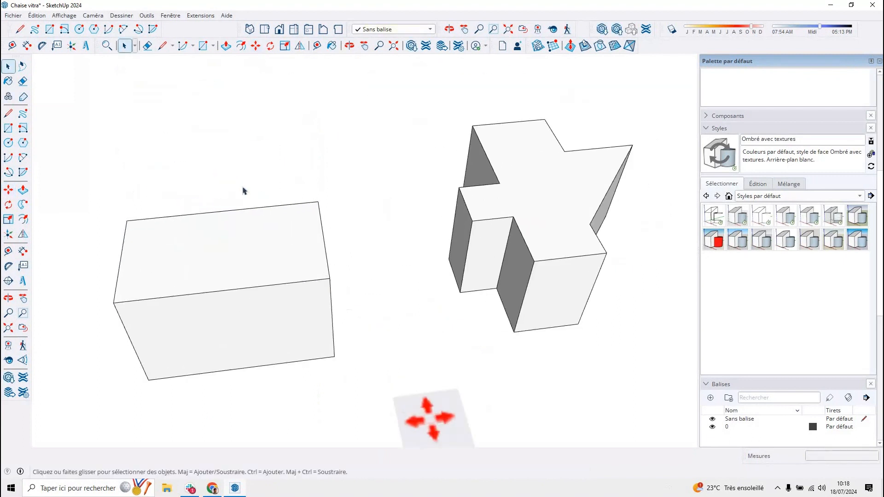
middle_click_drag(244, 191, 278, 200)
scroll(325, 215, "up", 3)
left_click(320, 232)
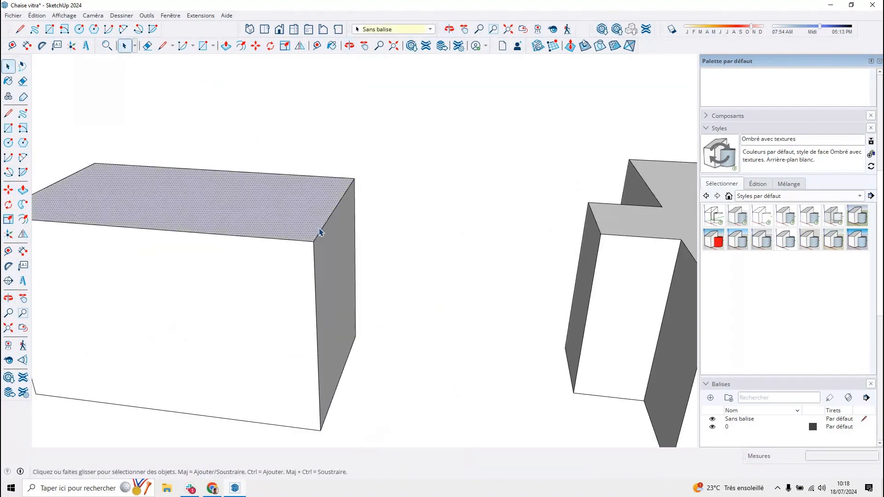
scroll(322, 233, "up", 1)
left_click(325, 233)
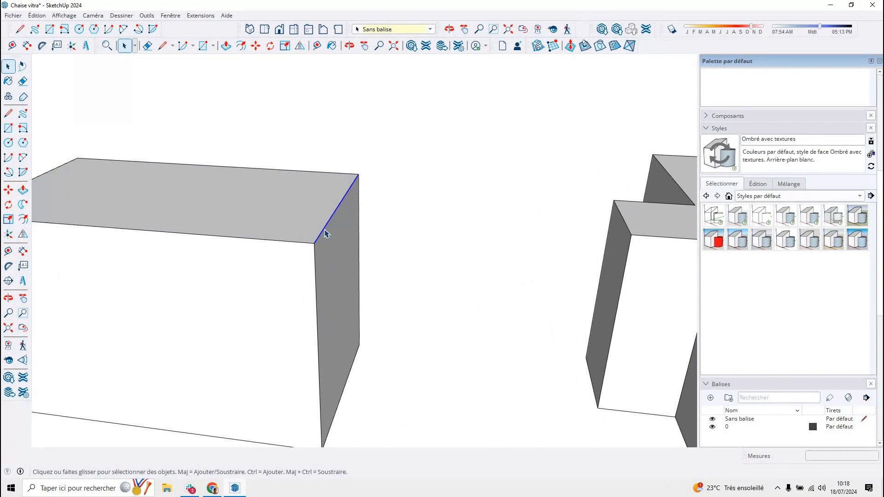
key("m")
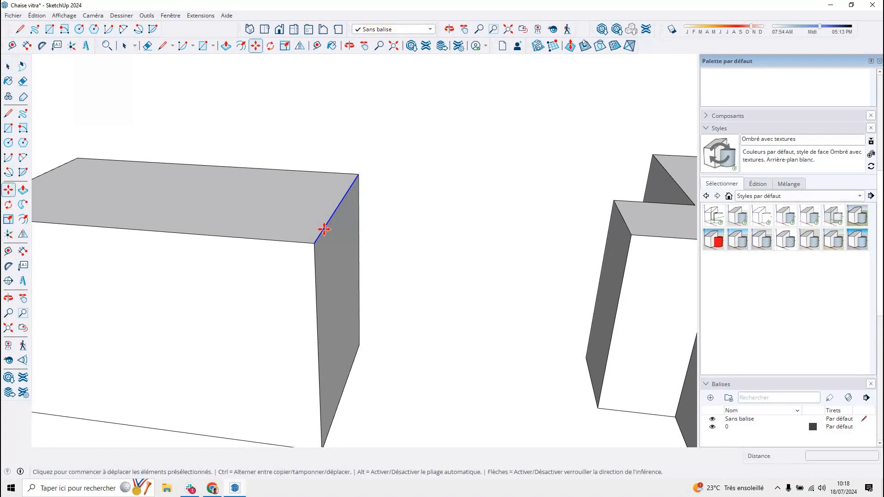
left_click(368, 207)
scroll(305, 264, "down", 3)
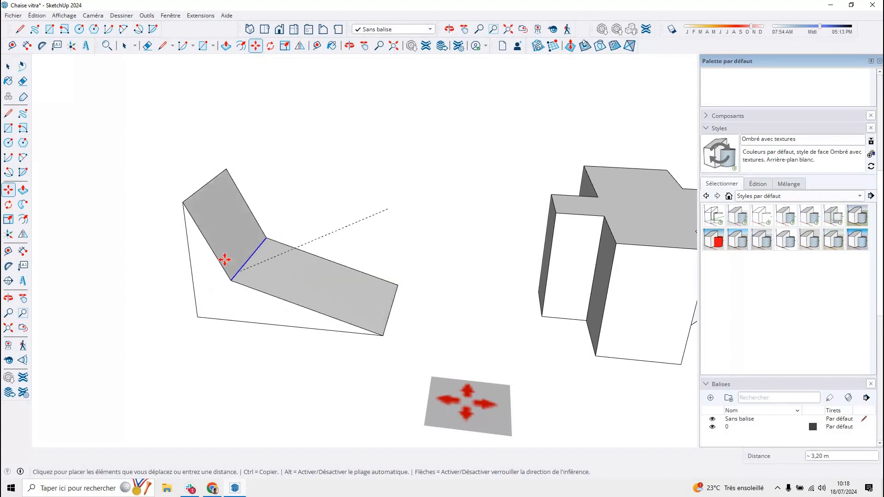
left_click(224, 258)
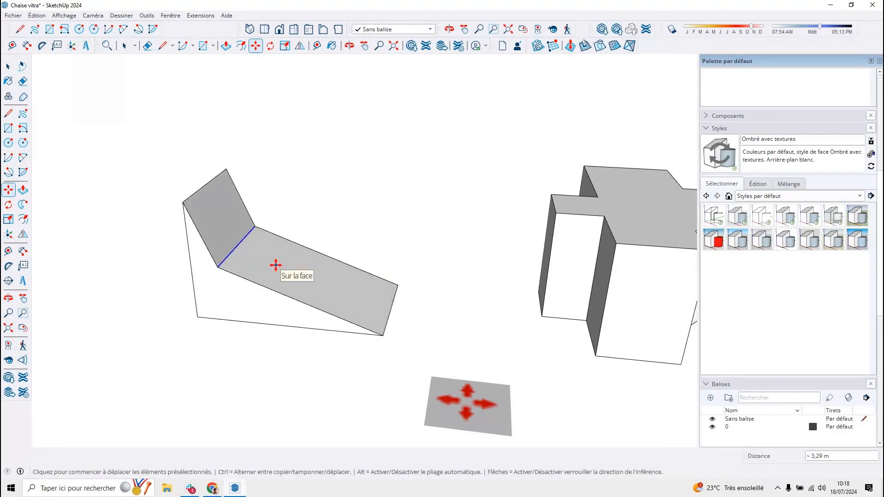
Step: Move the deformed box's low end edge through to the opposite side by about 5.92 m
key("space")
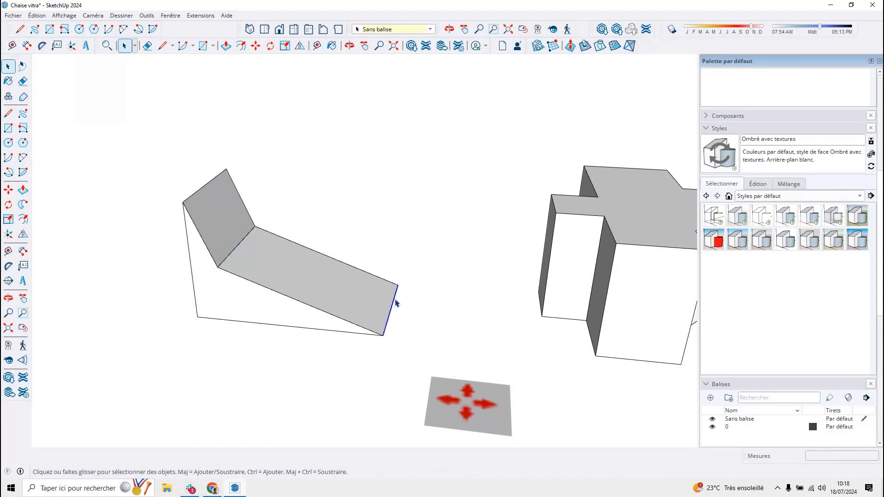
key("m")
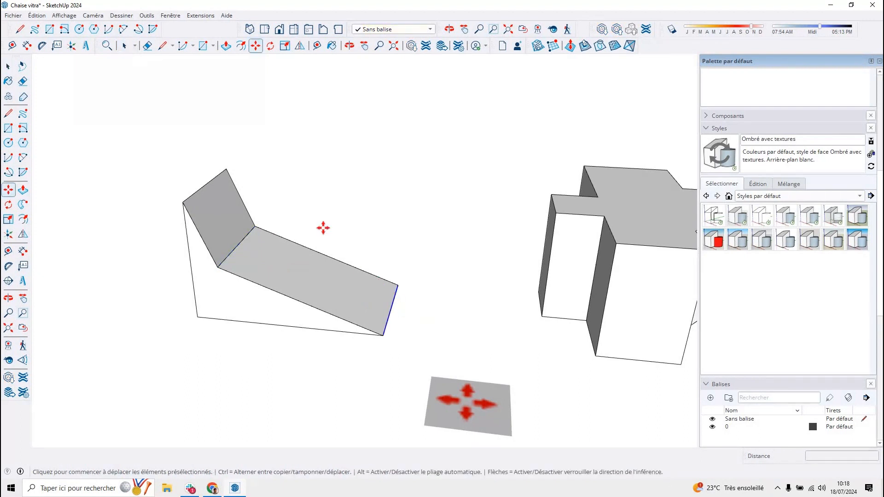
left_click(395, 298)
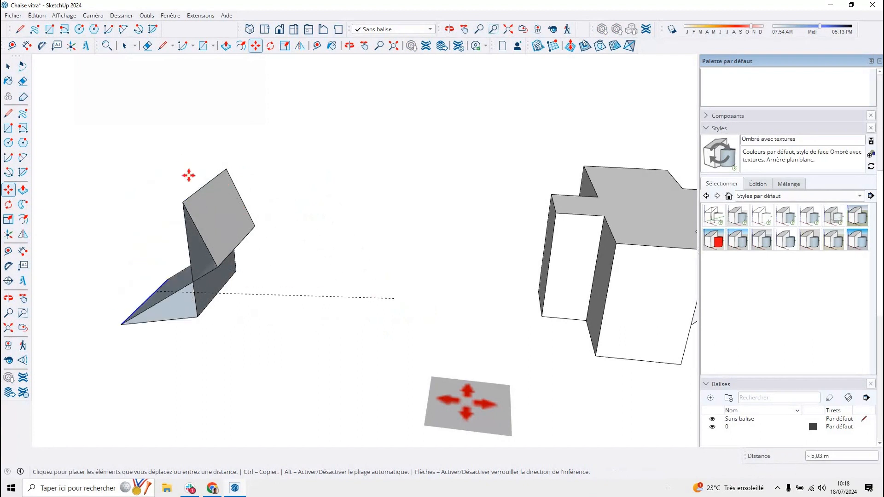
left_click(123, 248)
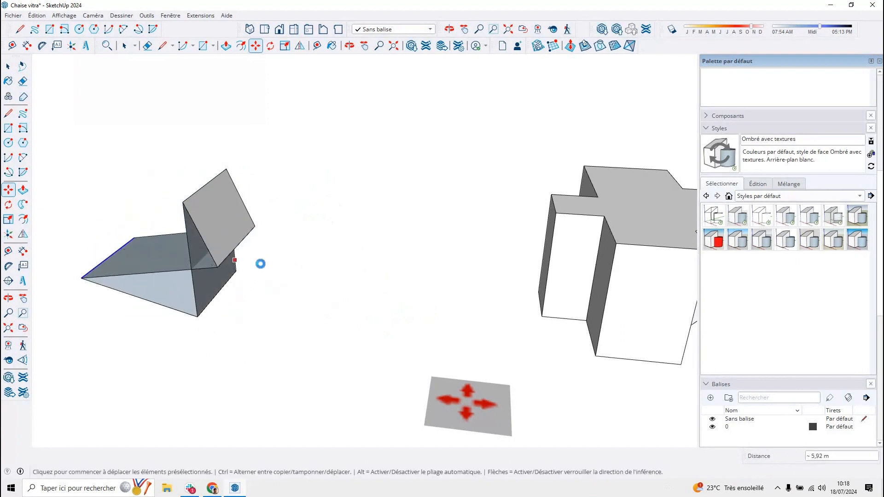
Step: Move the front vertical edge of the cross-shaped solid's small arm along the red axis toward the larger front arm
scroll(259, 262, "down", 4)
middle_click_drag(355, 241, 140, 308)
scroll(351, 237, "up", 5)
key("space")
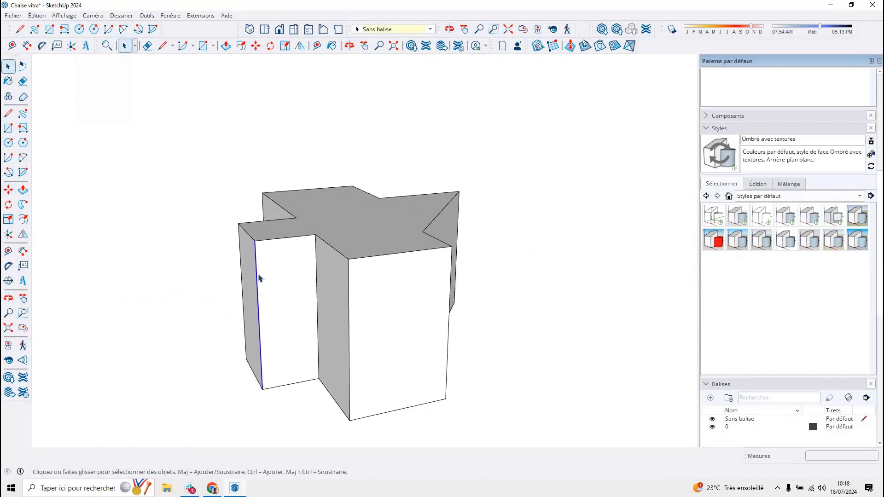
key("m")
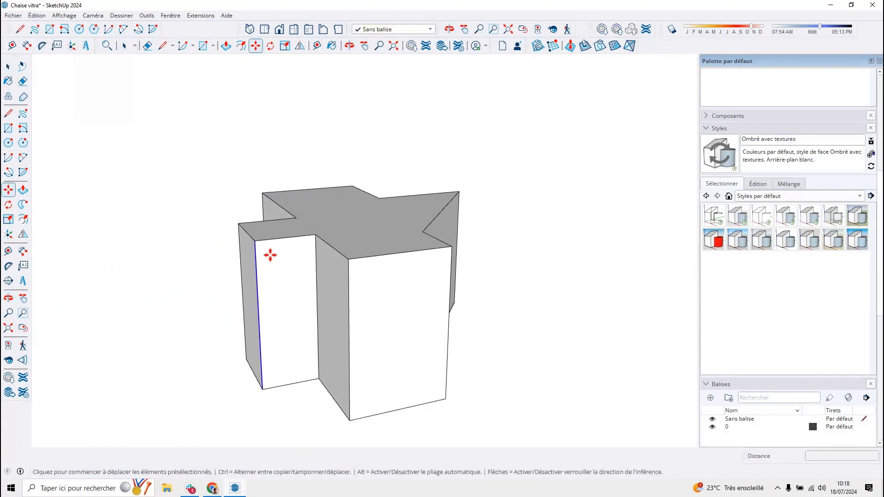
left_click(270, 255)
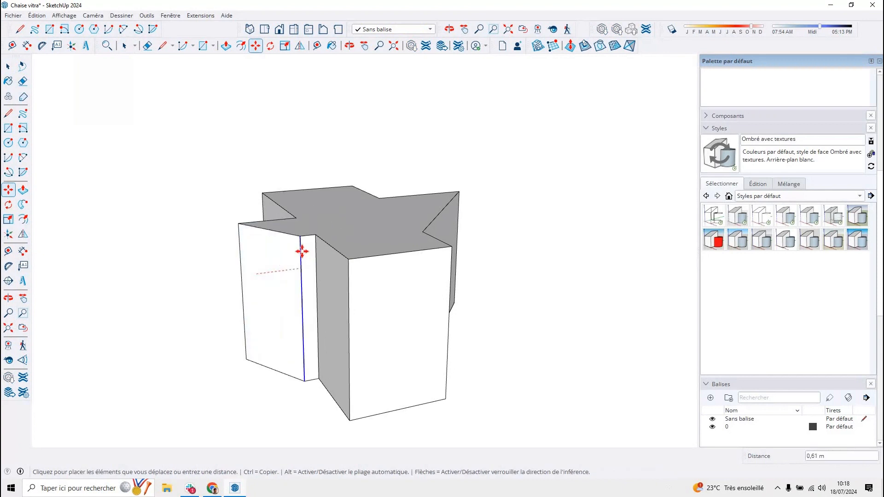
left_click(355, 250)
Step: Move the near vertical corner edge of the cross-shaped solid's large front arm back into the solid by about 3.95 m
middle_click_drag(305, 327, 317, 342)
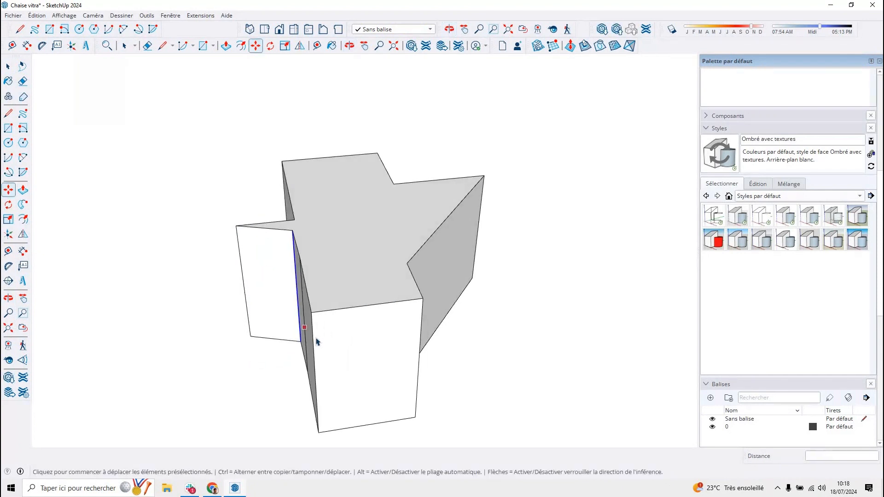
key("space")
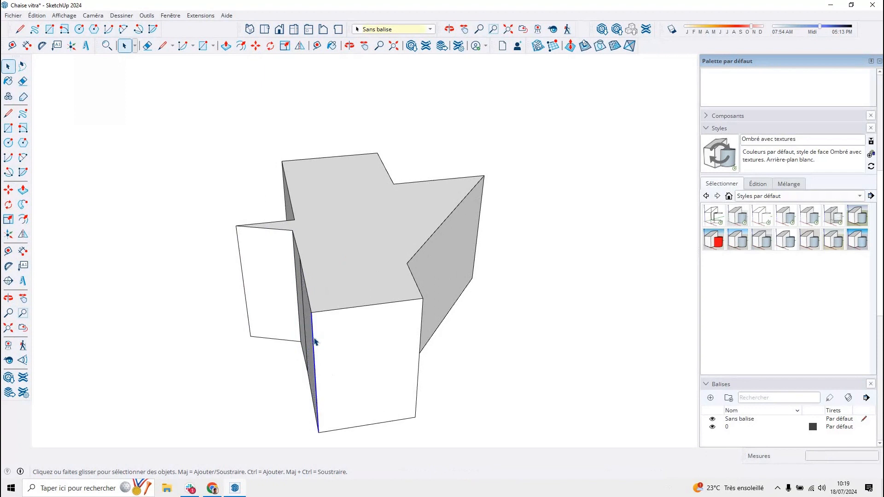
key("m")
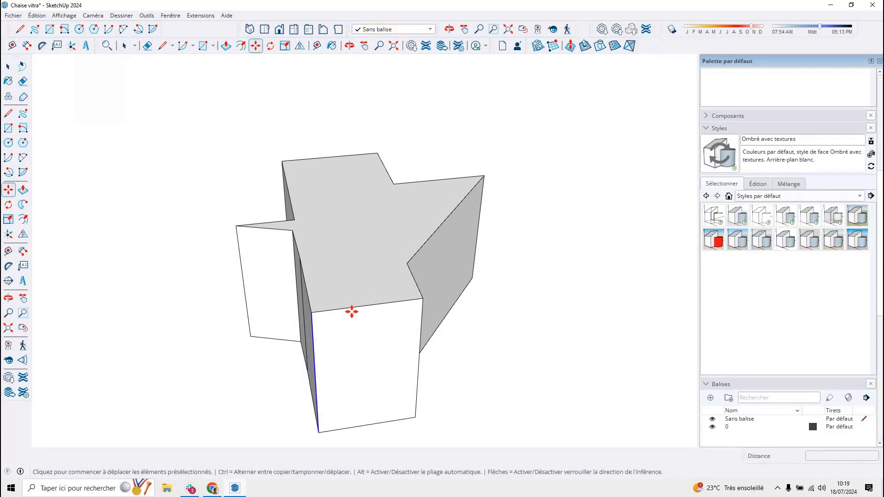
left_click(351, 312)
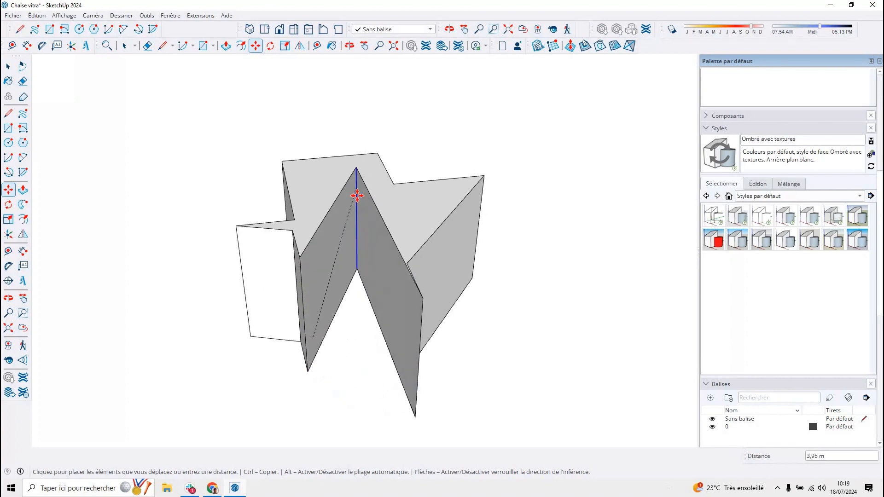
left_click(356, 195)
Step: Examine the deformed cross-shaped solid and review all the example models across the scene
middle_click_drag(345, 172, 390, 234)
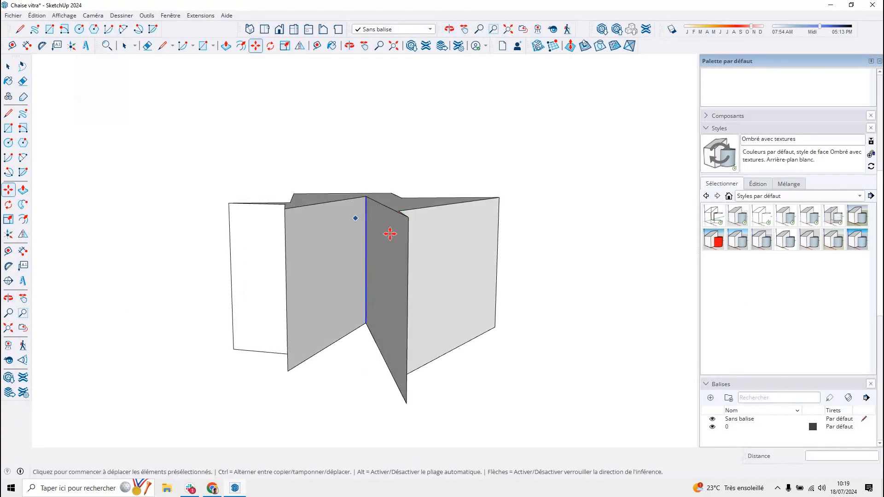
middle_click_drag(320, 255, 449, 305)
scroll(449, 306, "down", 15)
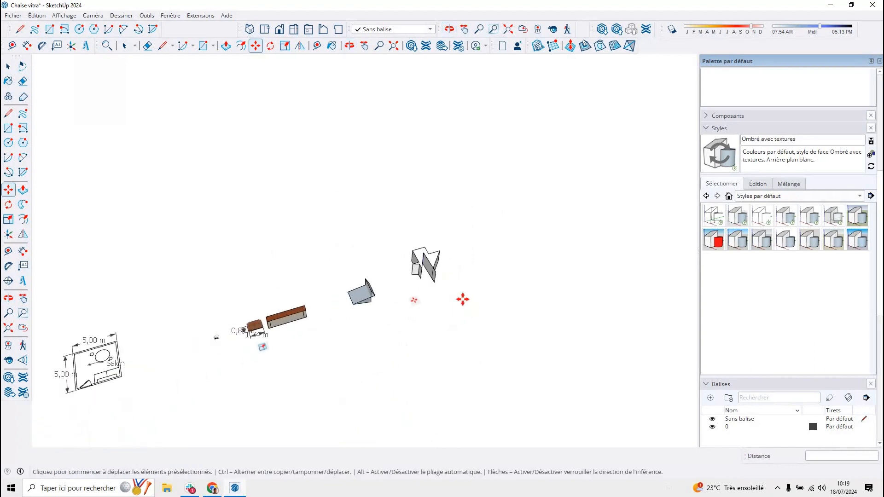
middle_click_drag(434, 344, 305, 367)
scroll(305, 367, "up", 2)
scroll(201, 319, "up", 4)
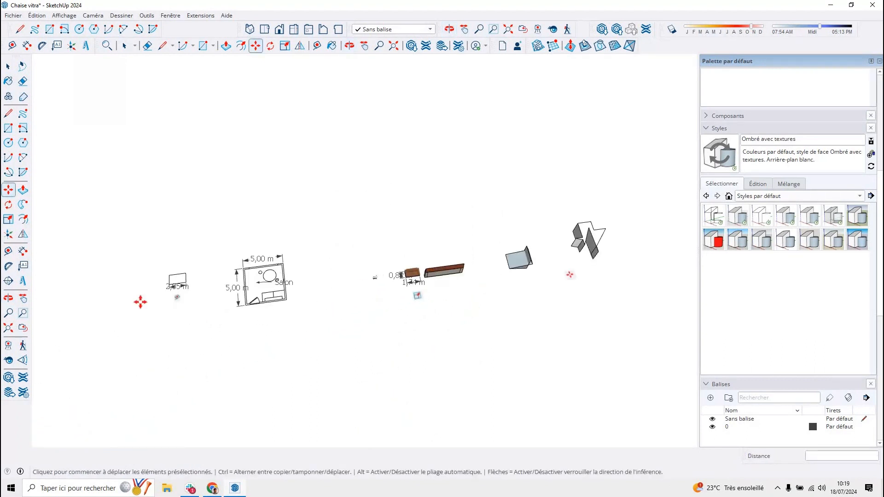
scroll(138, 302, "down", 2)
middle_click_drag(220, 292, 316, 244)
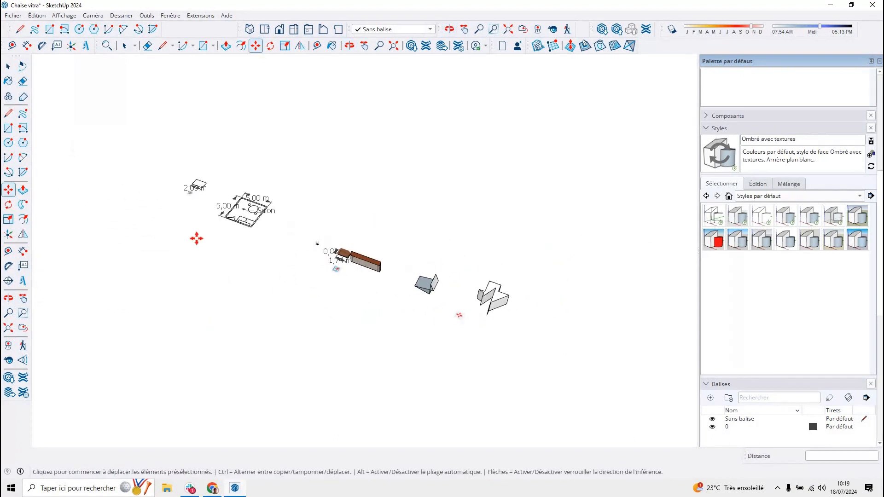